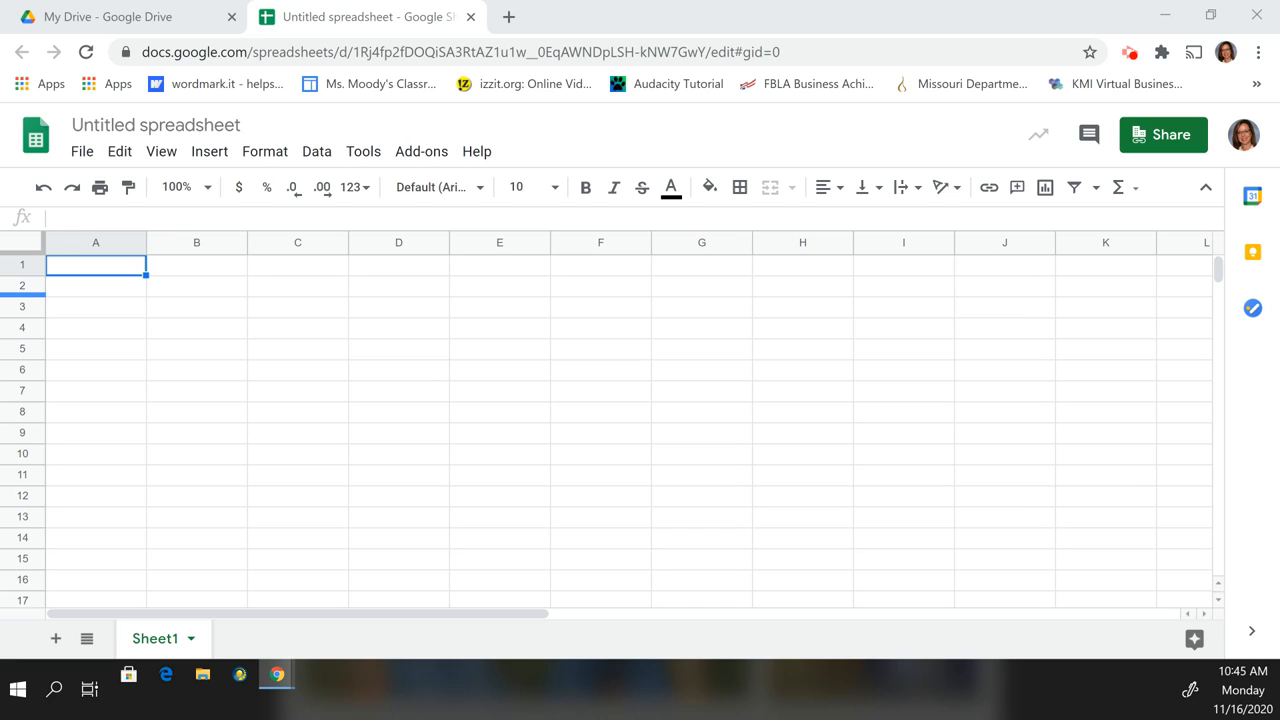
{"action": "left_click_drag", "start_coordinate": [498, 613], "coordinate": [1160, 638]}
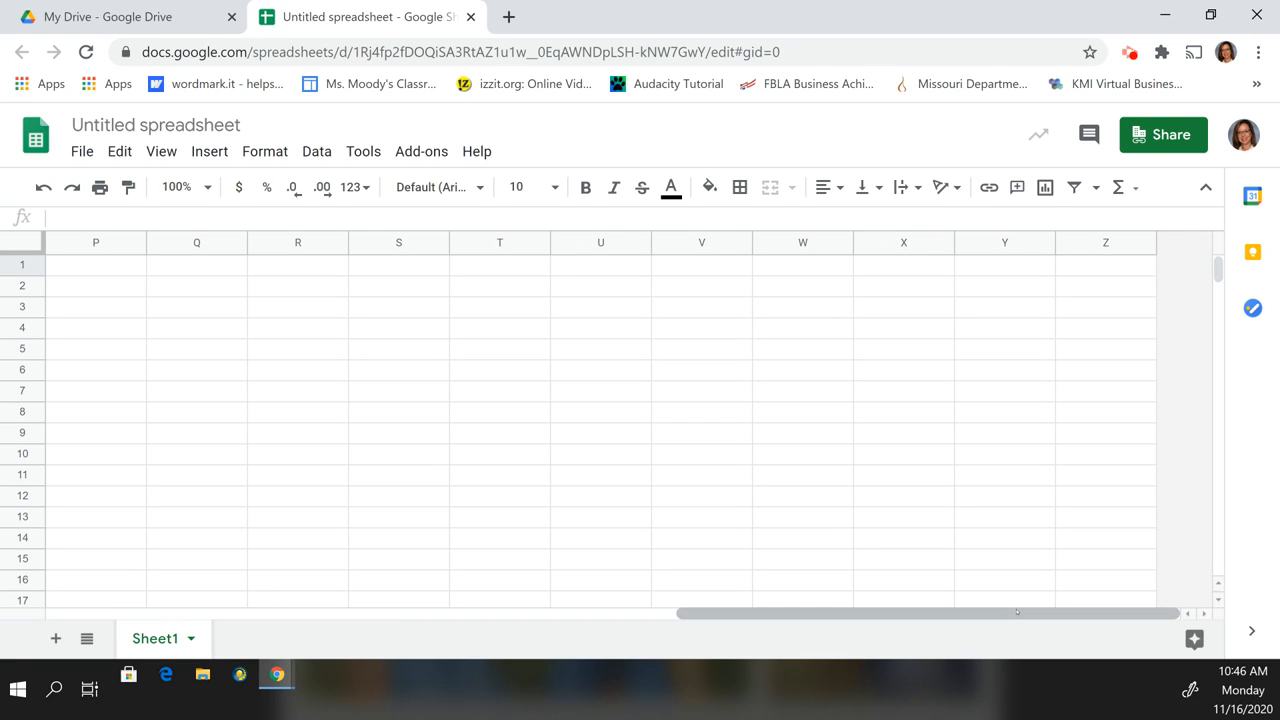
{"action": "left_click_drag", "start_coordinate": [983, 613], "coordinate": [343, 626]}
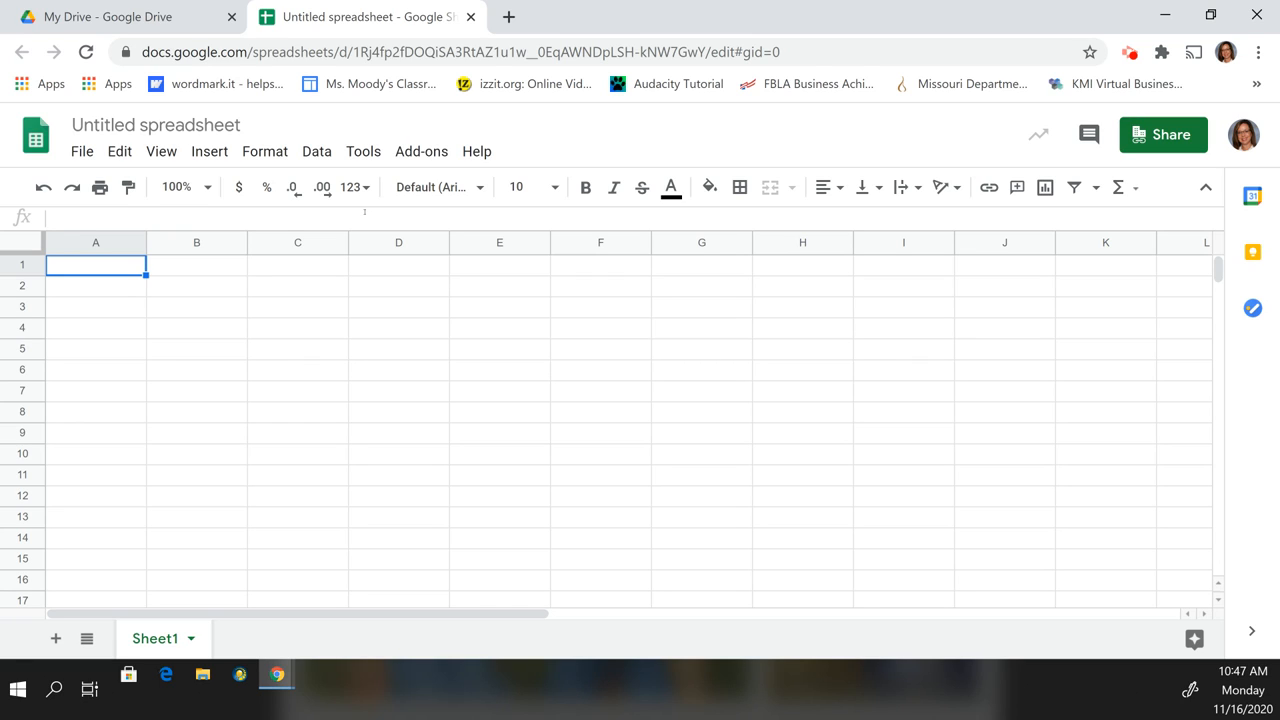
{"action": "left_click", "coordinate": [225, 309]}
{"action": "left_click", "coordinate": [280, 305]}
{"action": "left_click", "coordinate": [398, 294]}
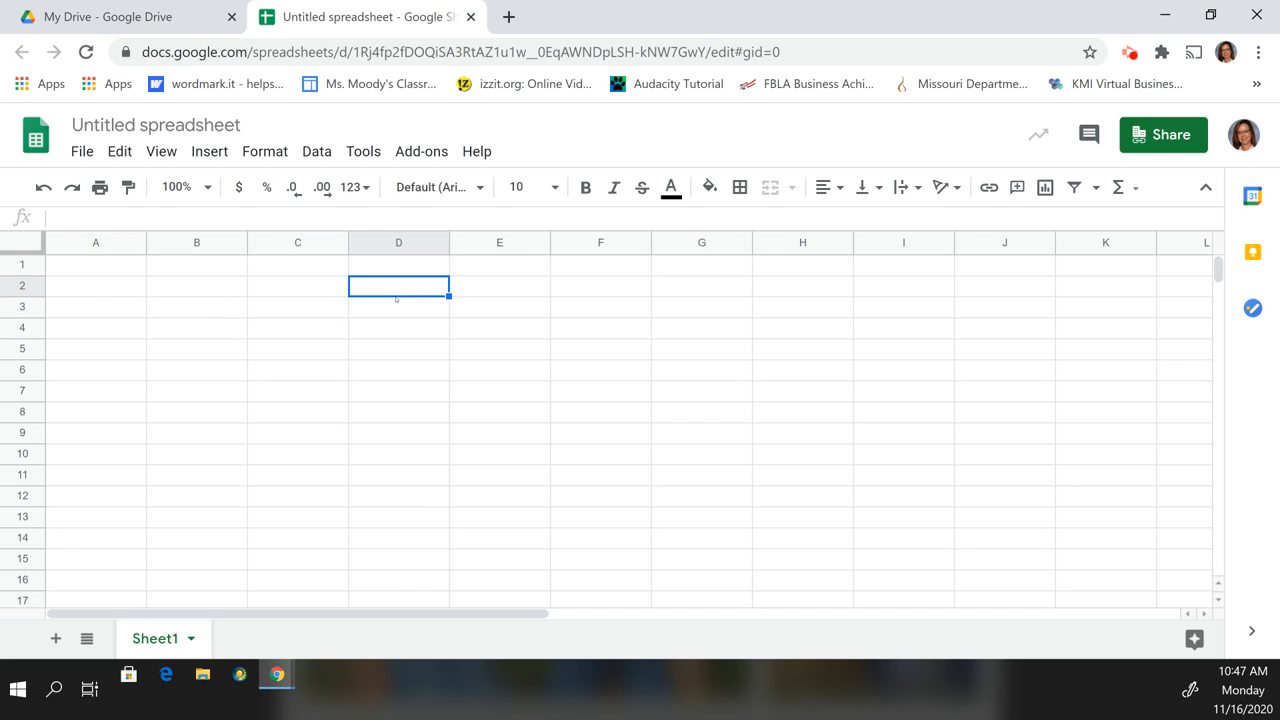
{"action": "left_click", "coordinate": [328, 313]}
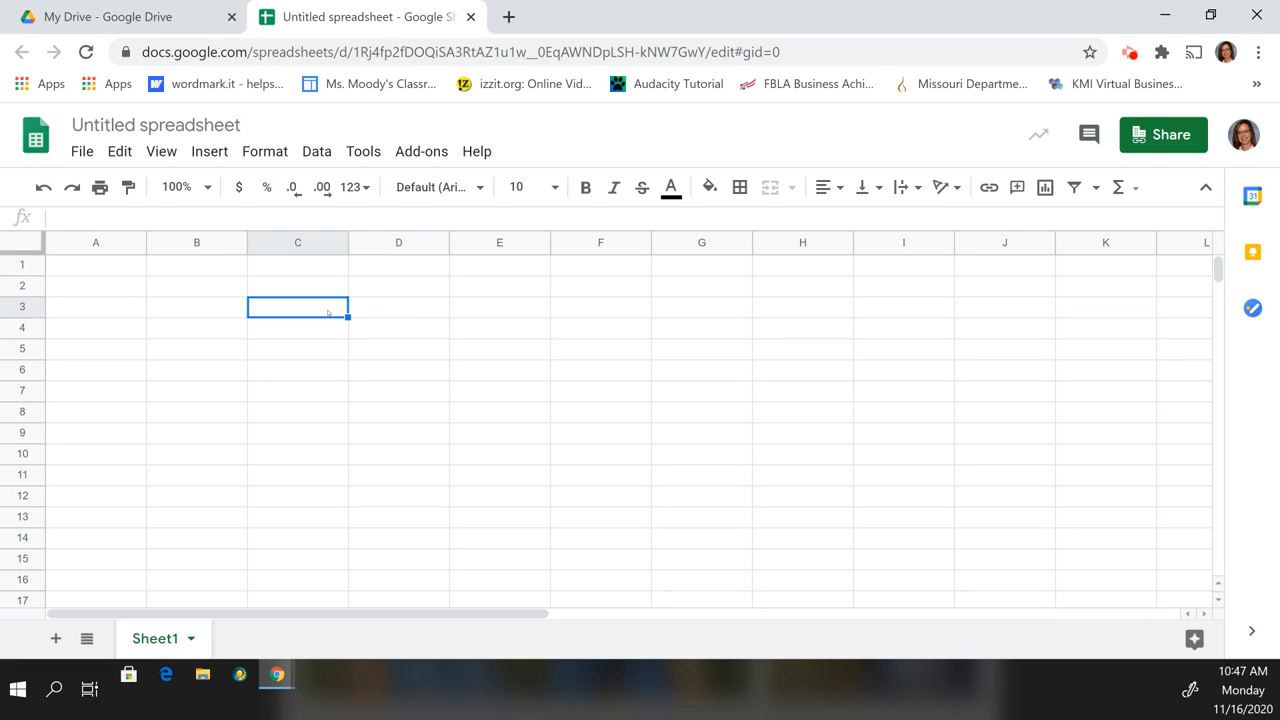
{"action": "left_click", "coordinate": [168, 268]}
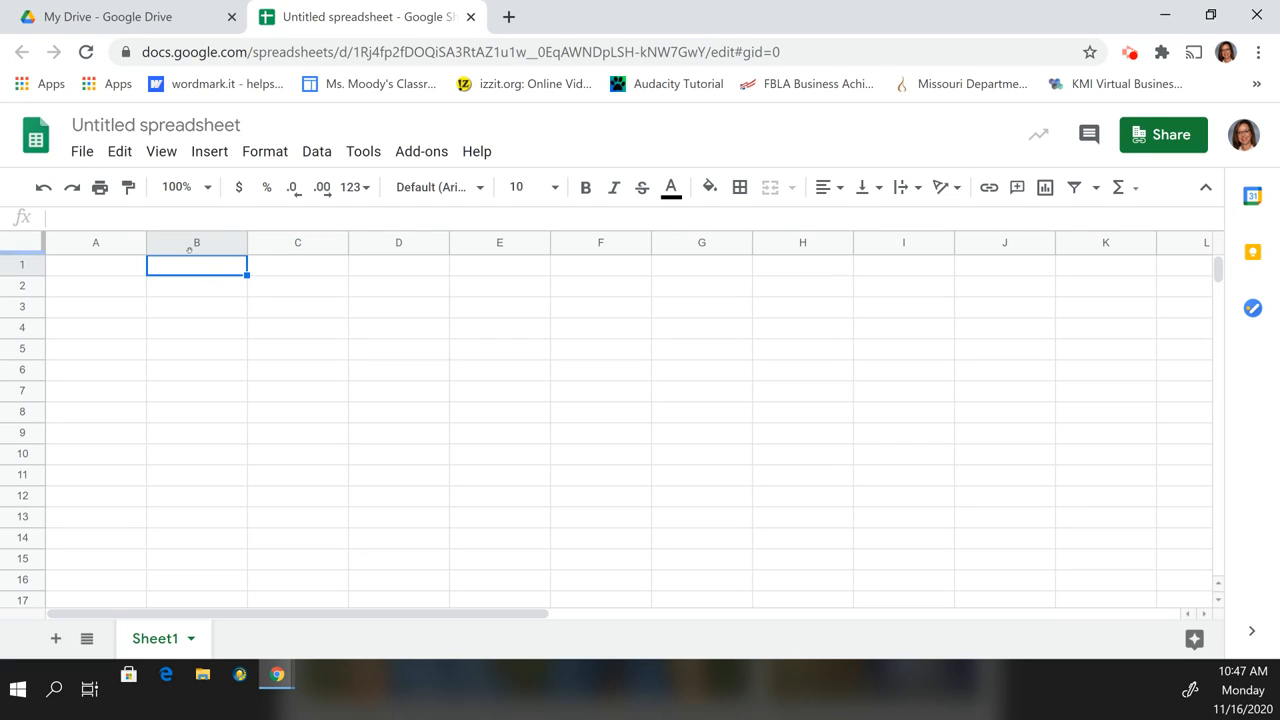
{"action": "left_click", "coordinate": [206, 316]}
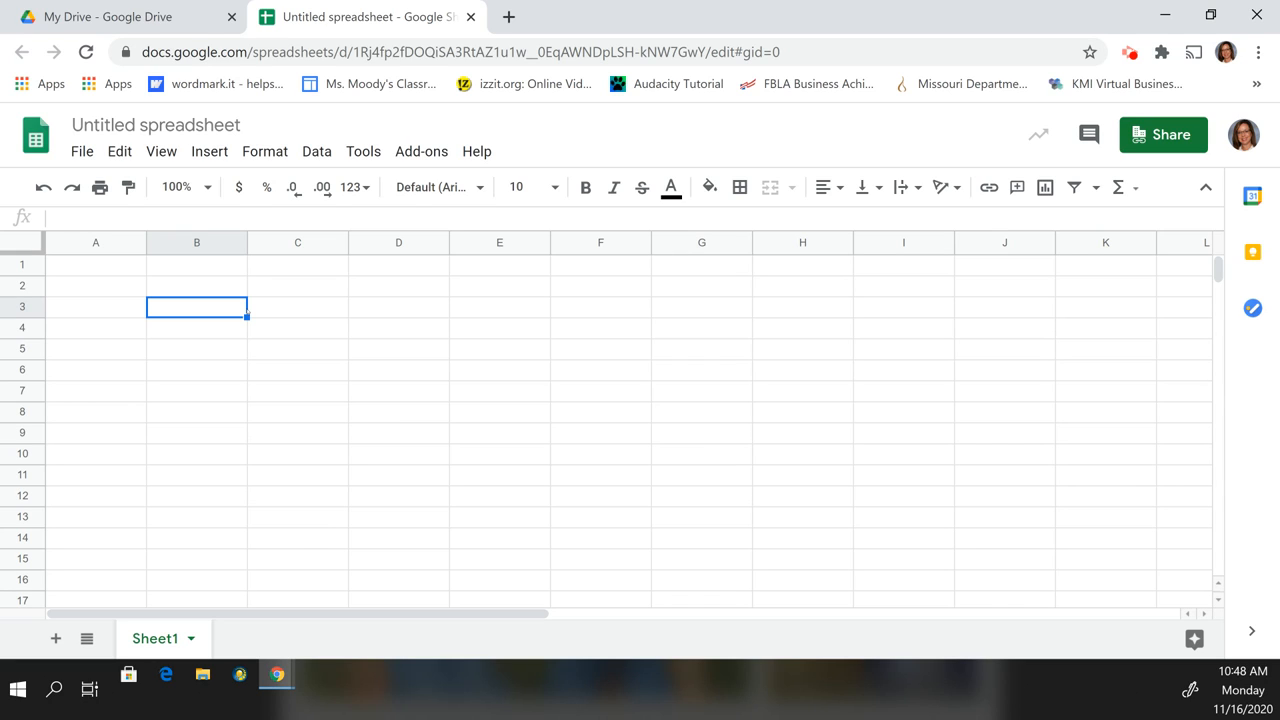
{"action": "left_click", "coordinate": [290, 334]}
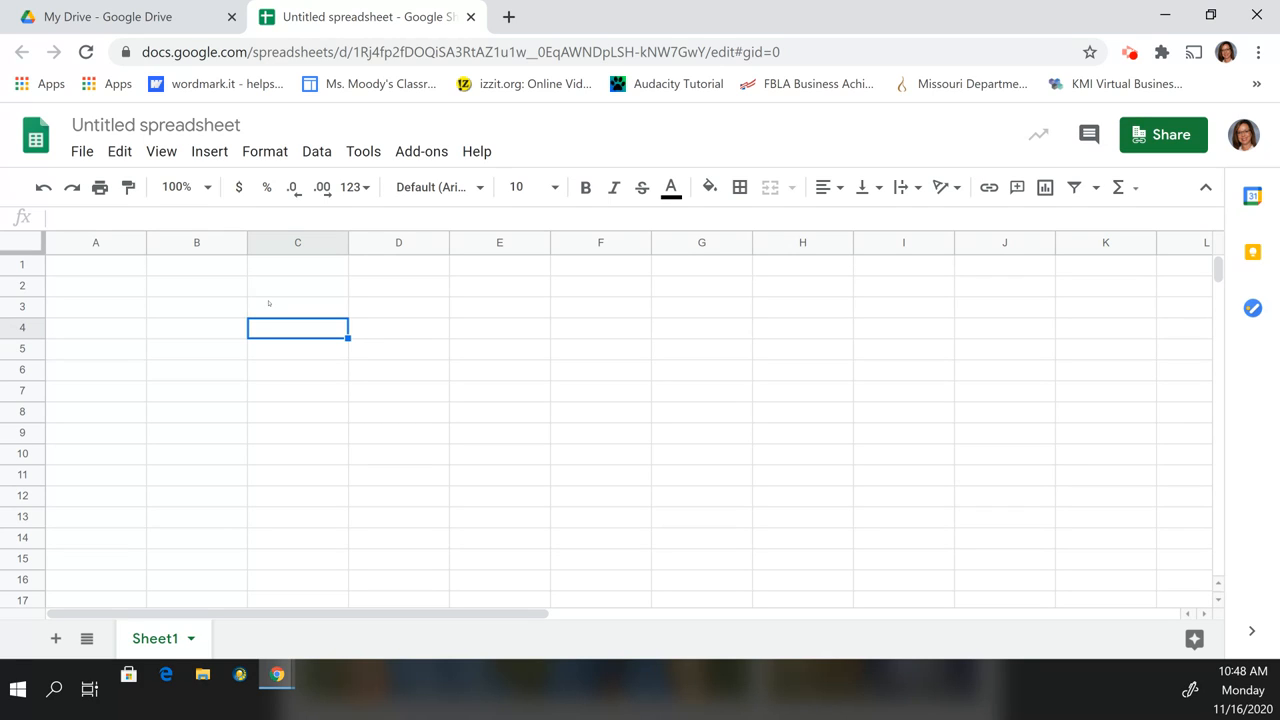
{"action": "left_click", "coordinate": [465, 370]}
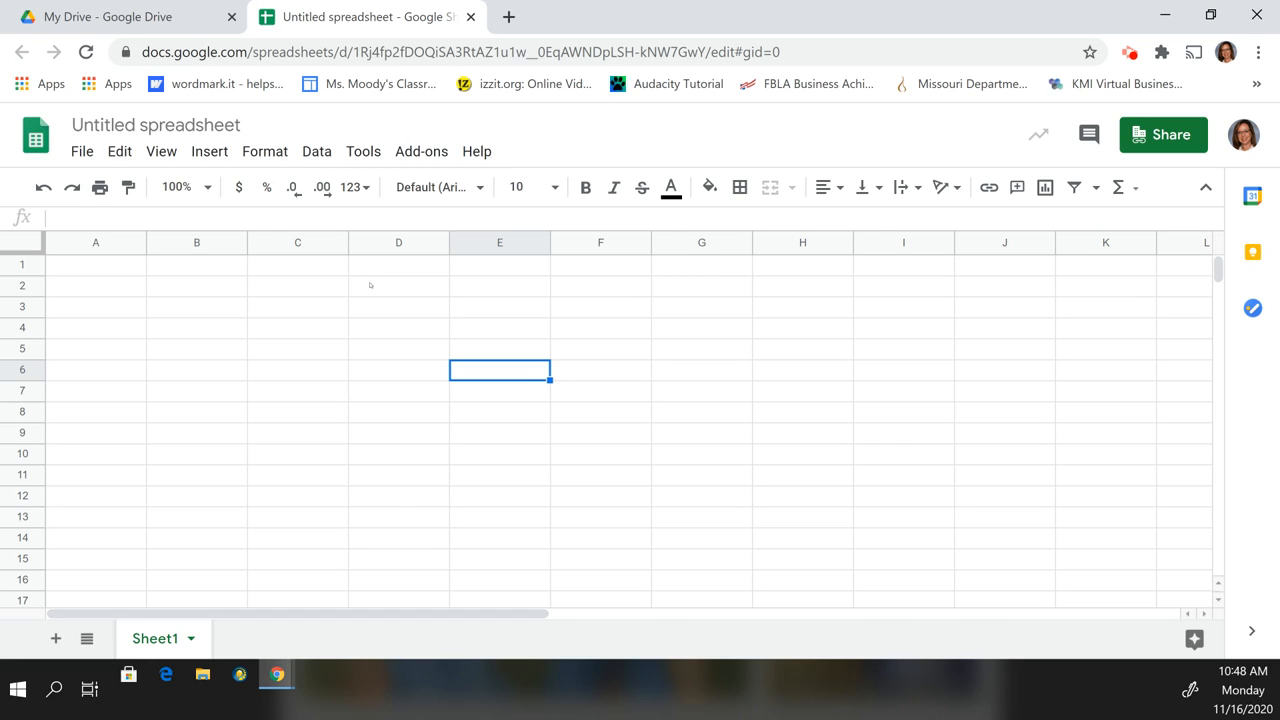
{"action": "left_click", "coordinate": [238, 320]}
{"action": "left_click", "coordinate": [300, 356]}
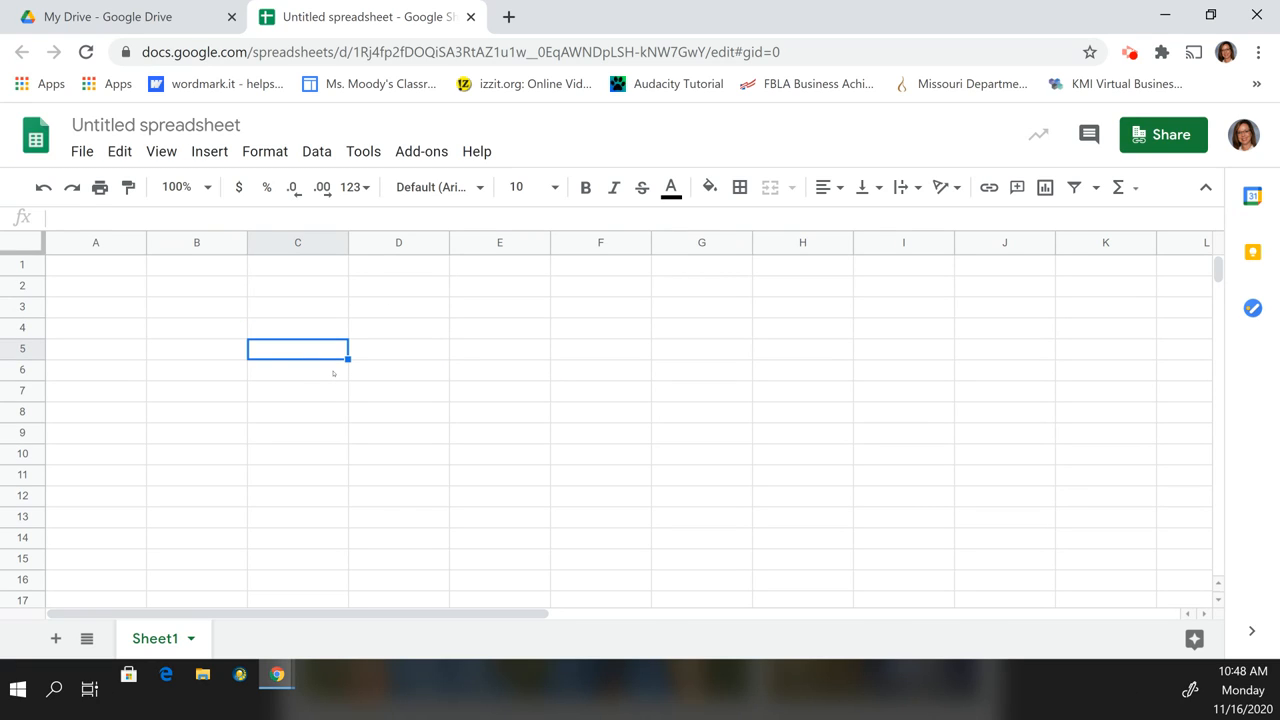
{"action": "key", "text": "Right"}
{"action": "key", "text": "Right"}
{"action": "key", "text": "Right"}
{"action": "key", "text": "Right"}
{"action": "key", "text": "Right"}
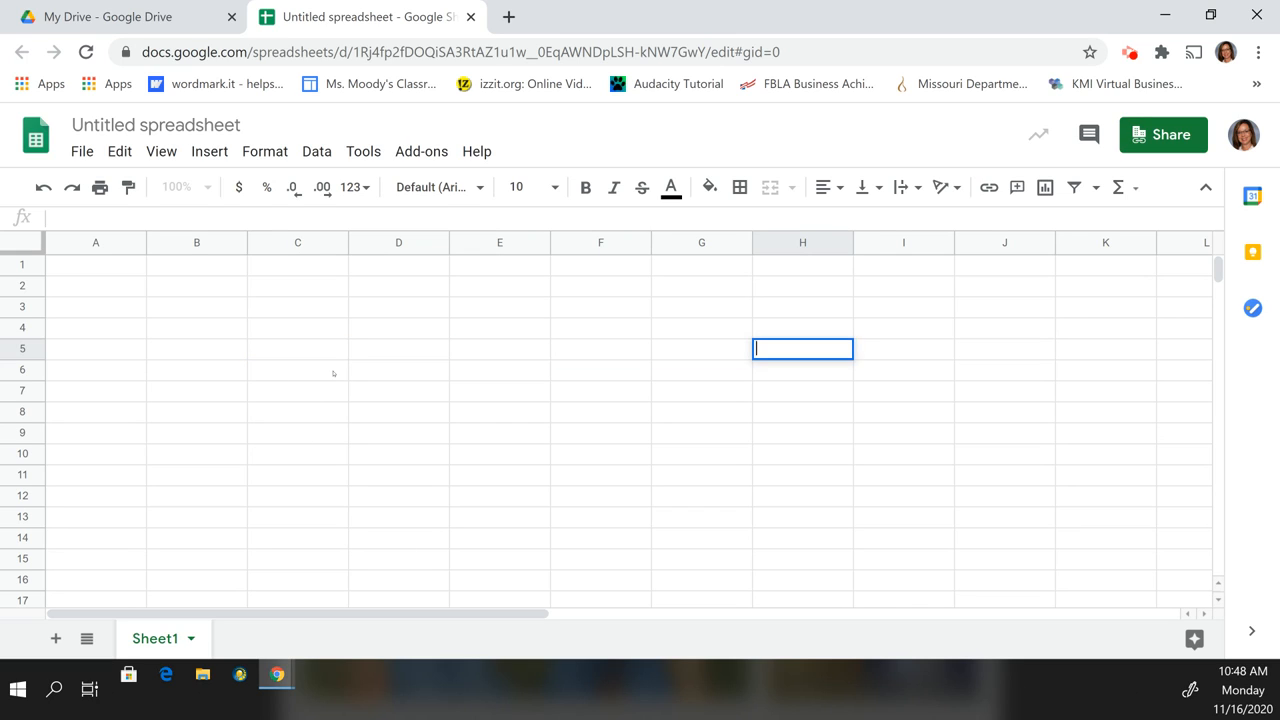
{"action": "left_click", "coordinate": [333, 373]}
{"action": "key", "text": "Down"}
{"action": "key", "text": "Down"}
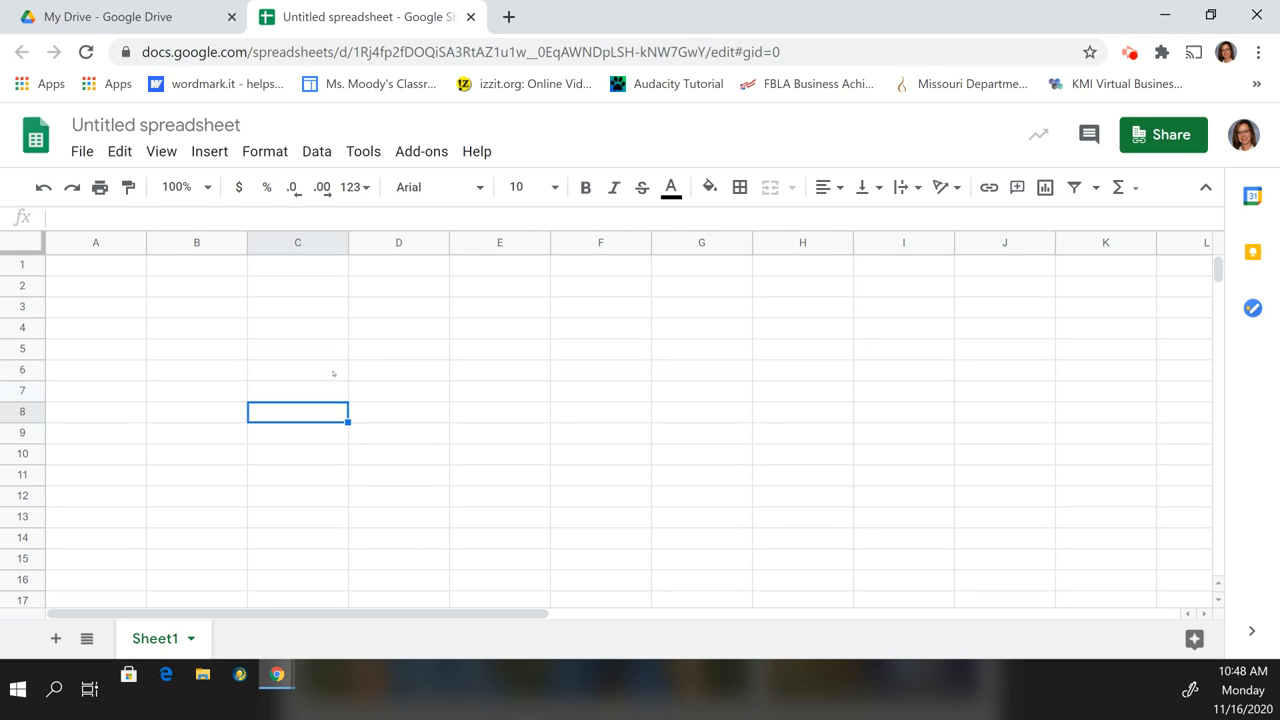
{"action": "key", "text": "Return"}
{"action": "key", "text": "Return"}
{"action": "key", "text": "Up"}
{"action": "key", "text": "Up"}
{"action": "key", "text": "Up"}
{"action": "key", "text": "Right"}
{"action": "key", "text": "Right"}
{"action": "key", "text": "Down"}
{"action": "key", "text": "Left"}
{"action": "key", "text": "Left"}
{"action": "key", "text": "Up"}
{"action": "key", "text": "Right"}
{"action": "key", "text": "Right"}
{"action": "key", "text": "Down"}
{"action": "key", "text": "Left"}
{"action": "key", "text": "Left"}
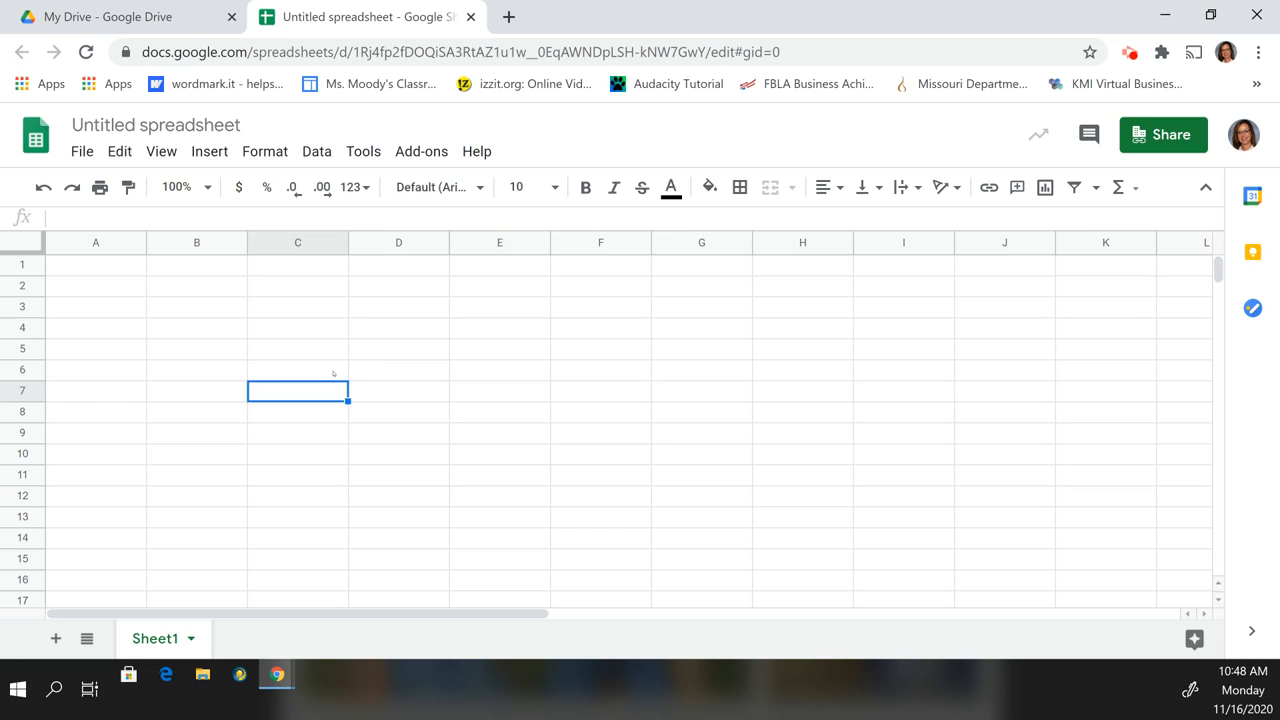
{"action": "key", "text": "Up"}
{"action": "key", "text": "Up"}
{"action": "key", "text": "Right"}
{"action": "key", "text": "Right"}
{"action": "key", "text": "Down"}
{"action": "key", "text": "Left"}
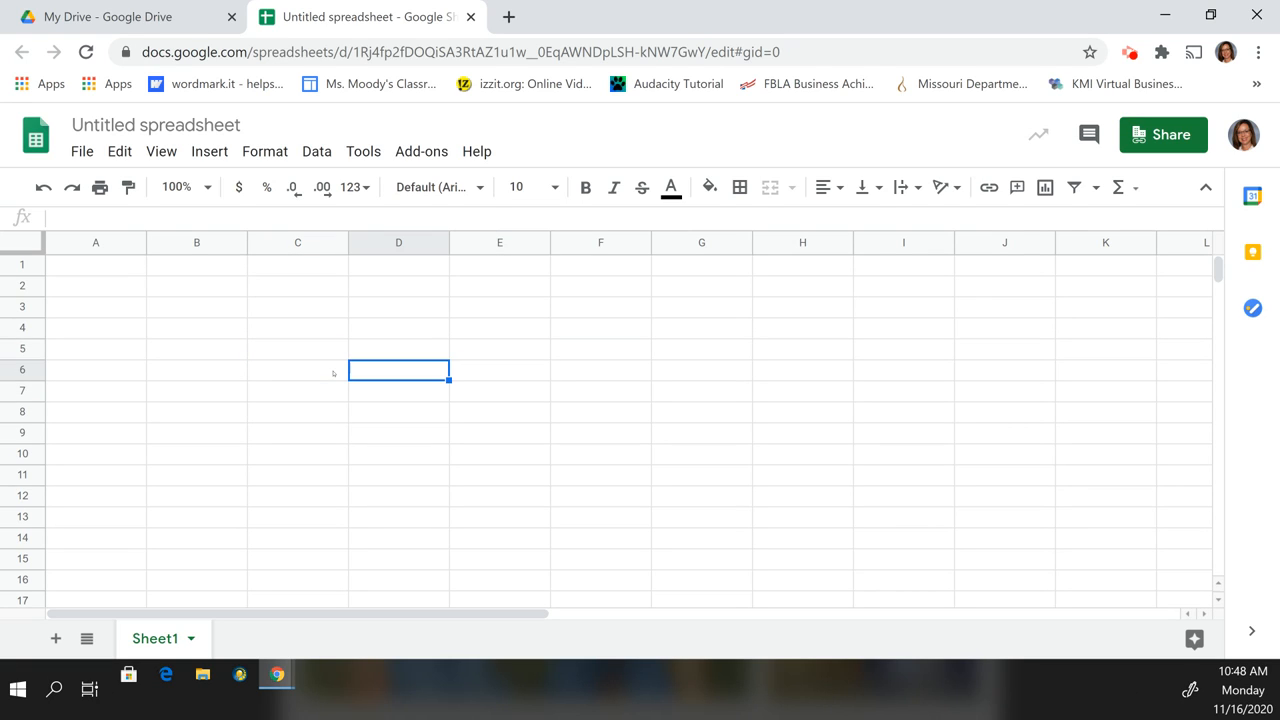
{"action": "key", "text": "Up"}
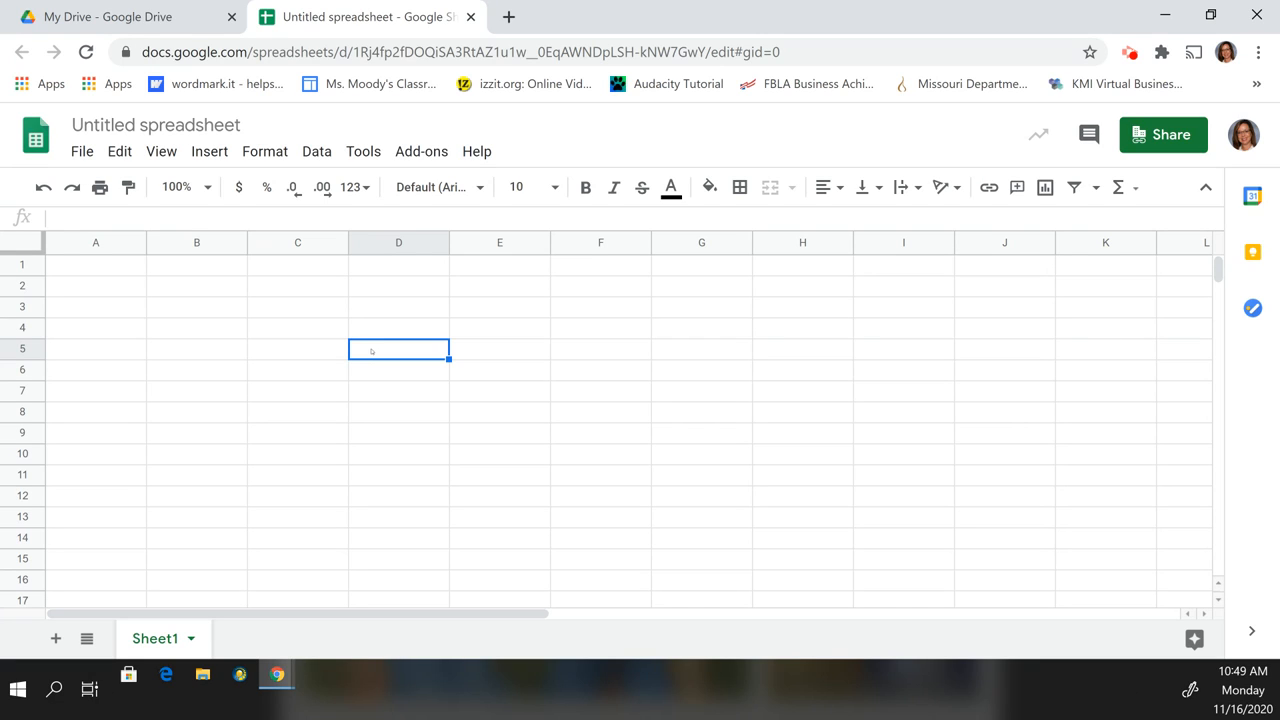
{"action": "key", "text": "Right"}
{"action": "key", "text": "Right"}
{"action": "key", "text": "Right"}
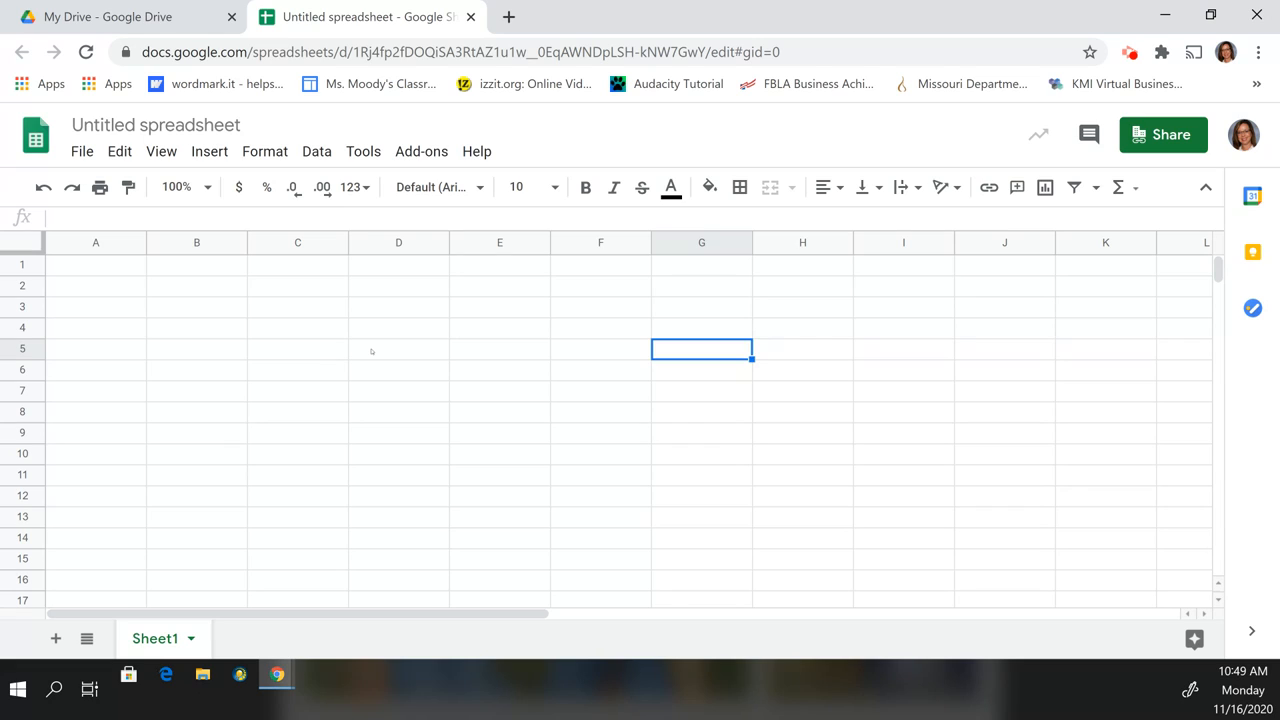
{"action": "key", "text": "Left"}
{"action": "key", "text": "Left"}
{"action": "key", "text": "Left"}
{"action": "key", "text": "Left"}
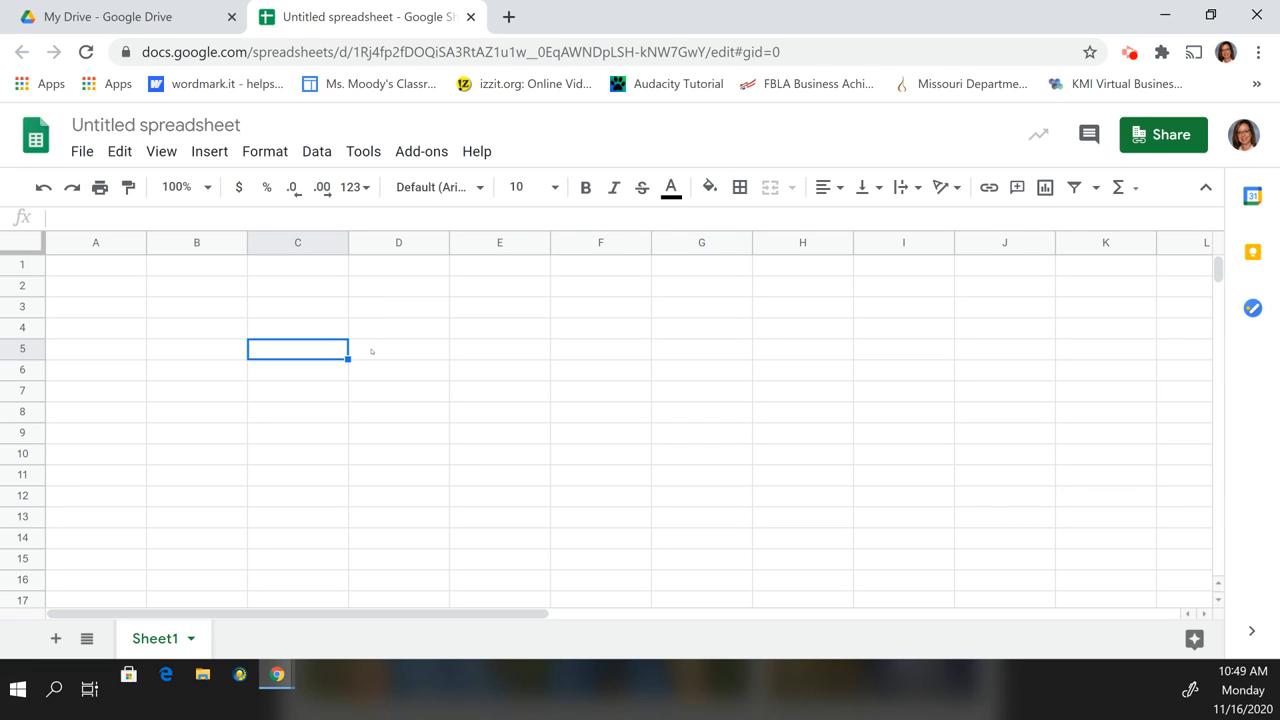
{"action": "key", "text": "Left"}
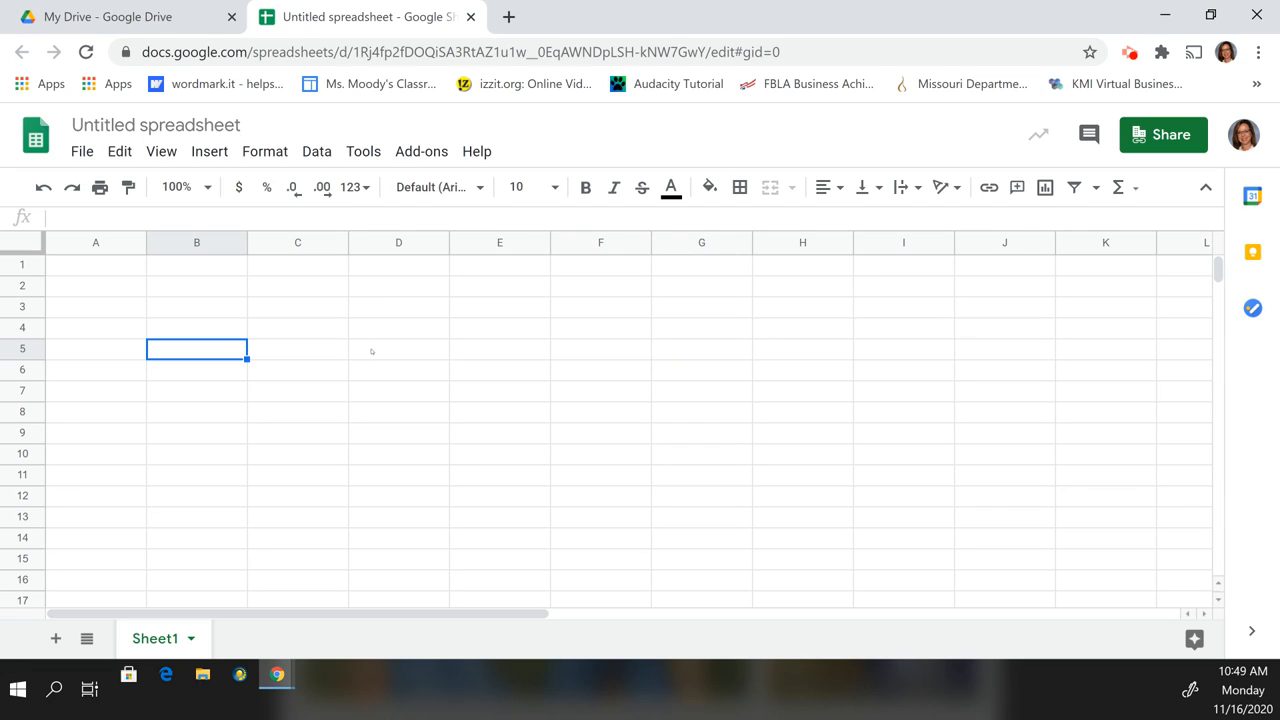
{"action": "key", "text": "Right"}
{"action": "key", "text": "Right"}
{"action": "key", "text": "Right"}
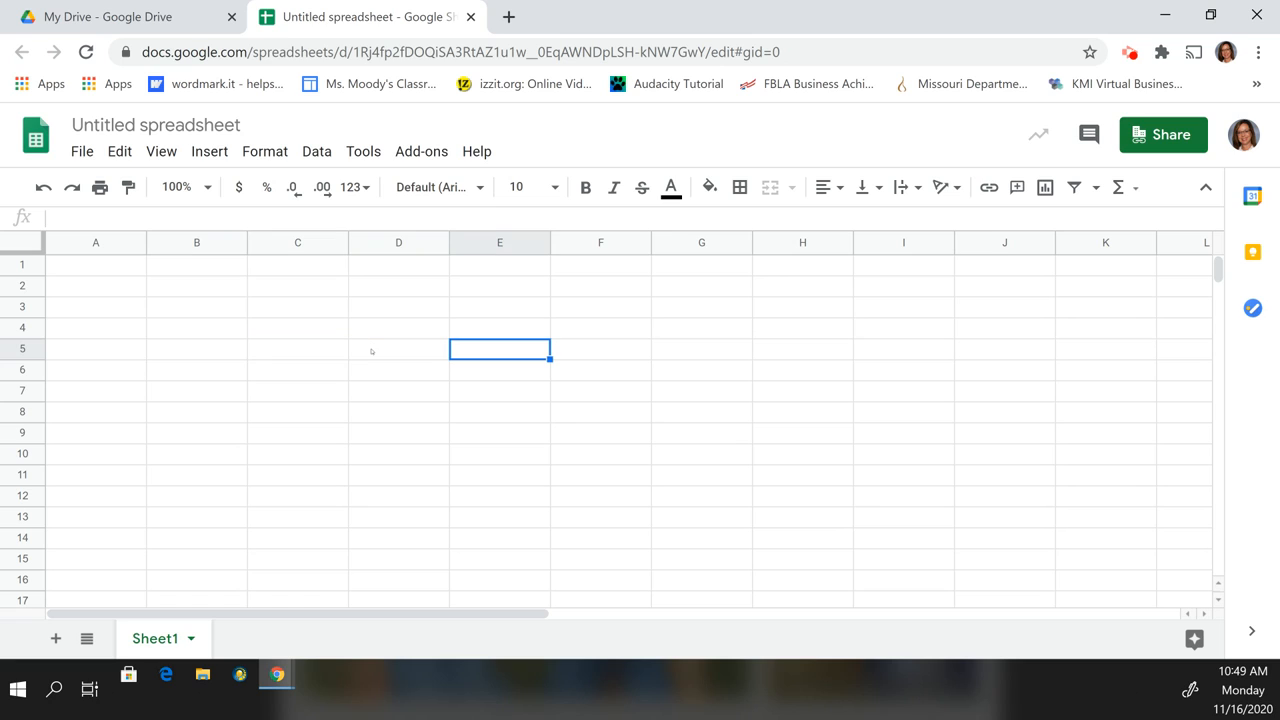
{"action": "key", "text": "Left"}
{"action": "key", "text": "Left"}
{"action": "key", "text": "Left"}
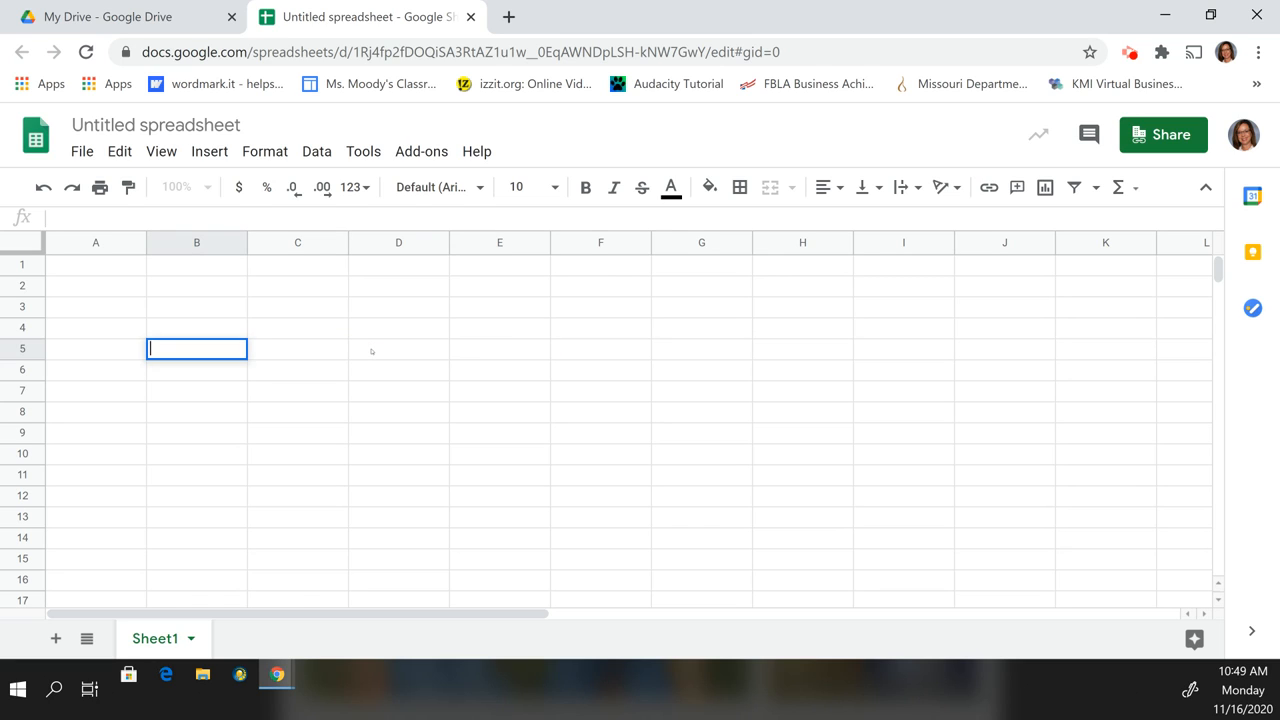
{"action": "key", "text": "Down"}
{"action": "key", "text": "Return"}
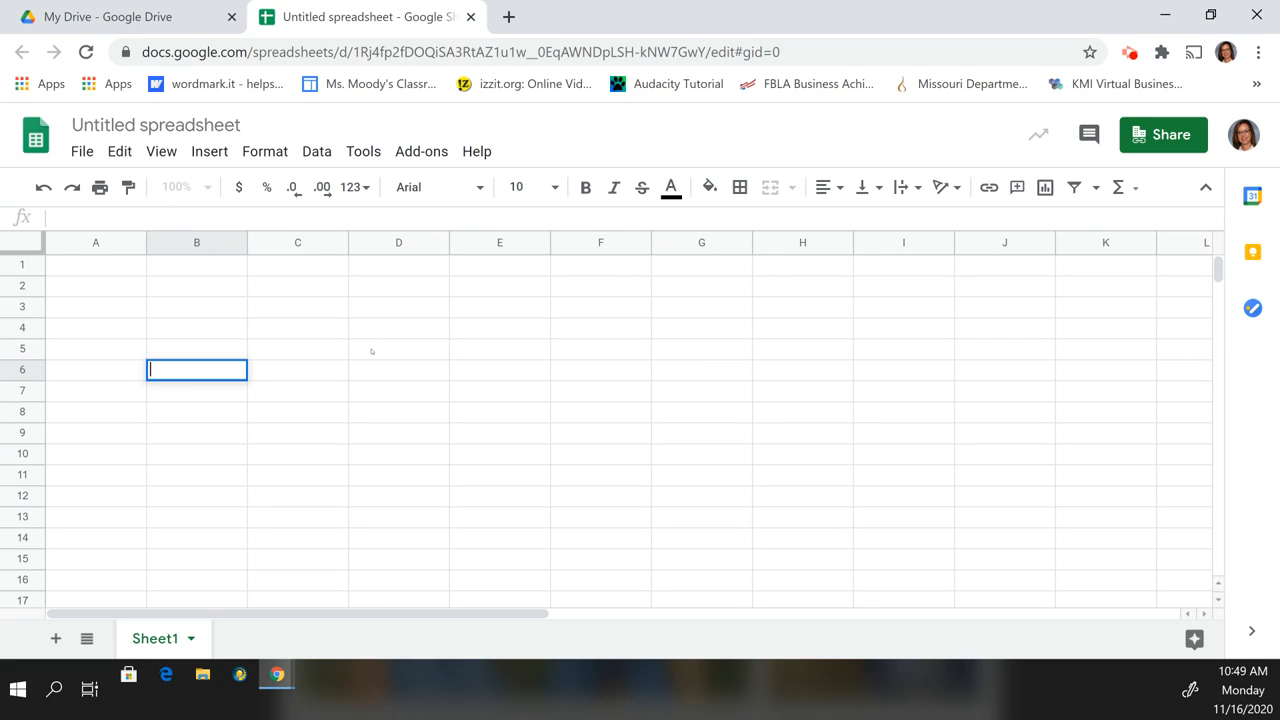
{"action": "key", "text": "Up"}
{"action": "key", "text": "Return"}
{"action": "key", "text": "Up"}
{"action": "key", "text": "Return"}
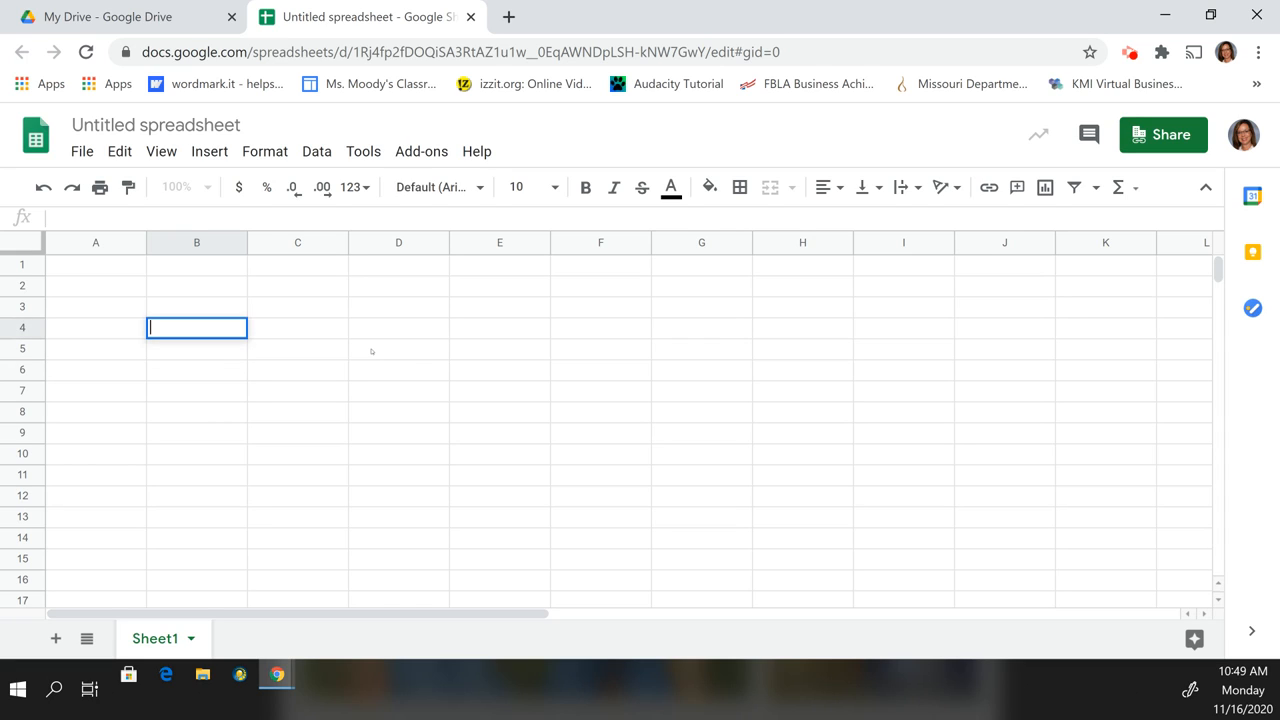
{"action": "key", "text": "Up"}
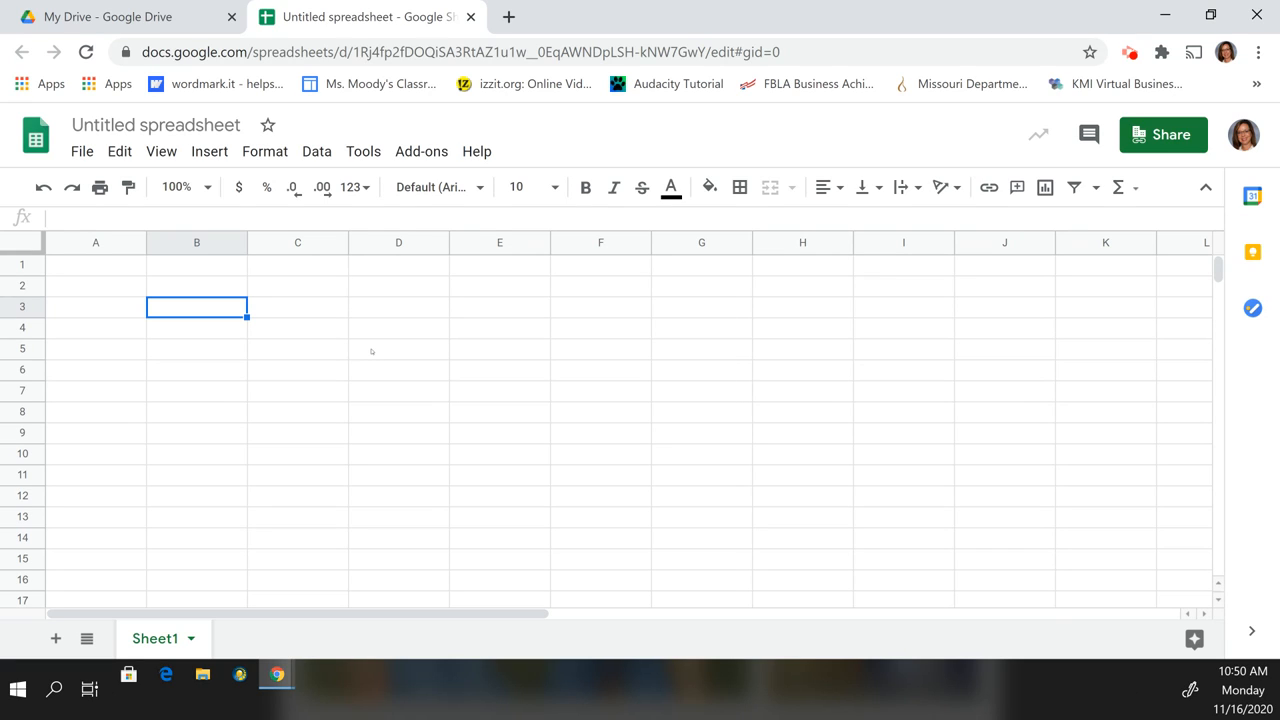
Enter the title "Enrollment" in cell A1.
{"action": "left_click", "coordinate": [120, 265]}
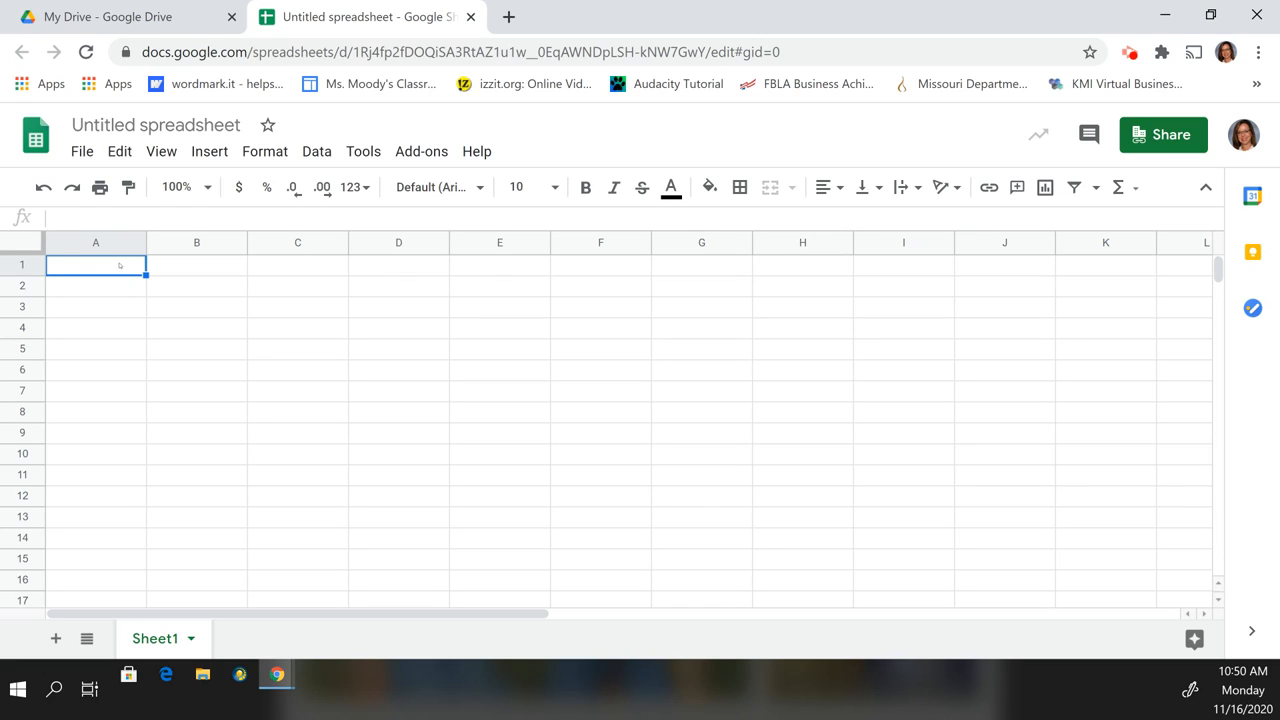
{"action": "type", "text": "Enrollment"}
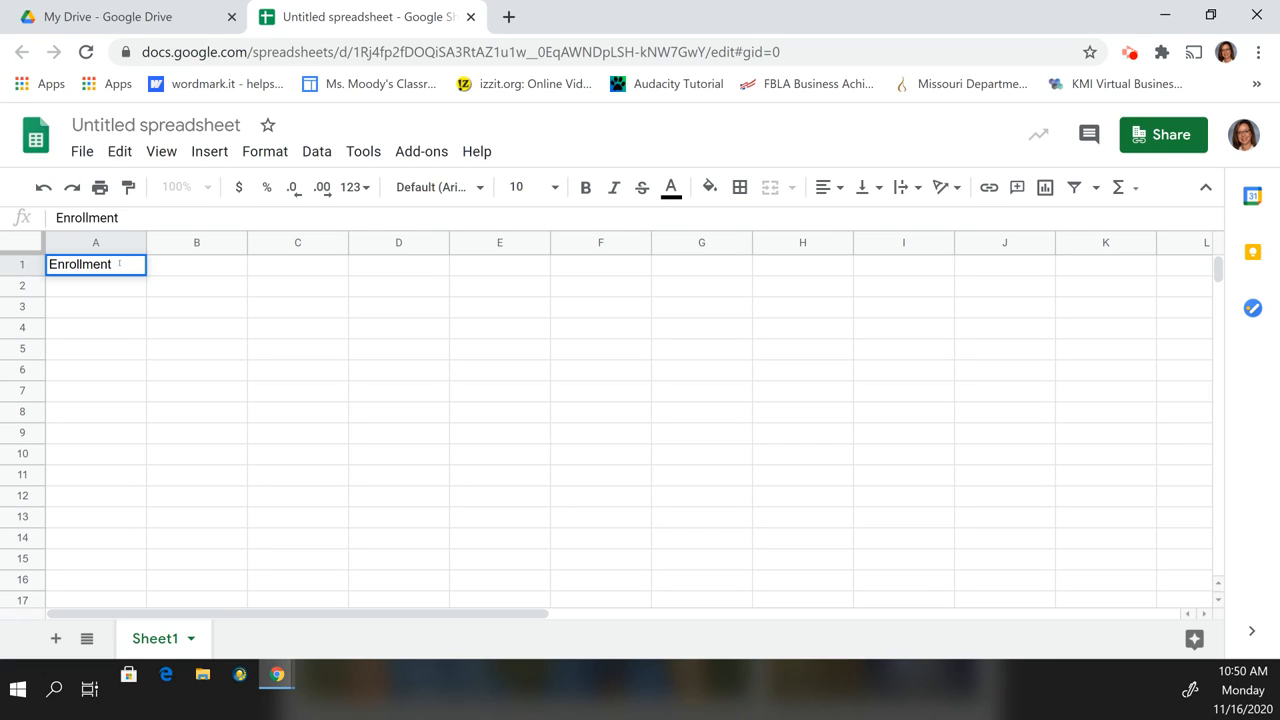
{"action": "key", "text": "Return"}
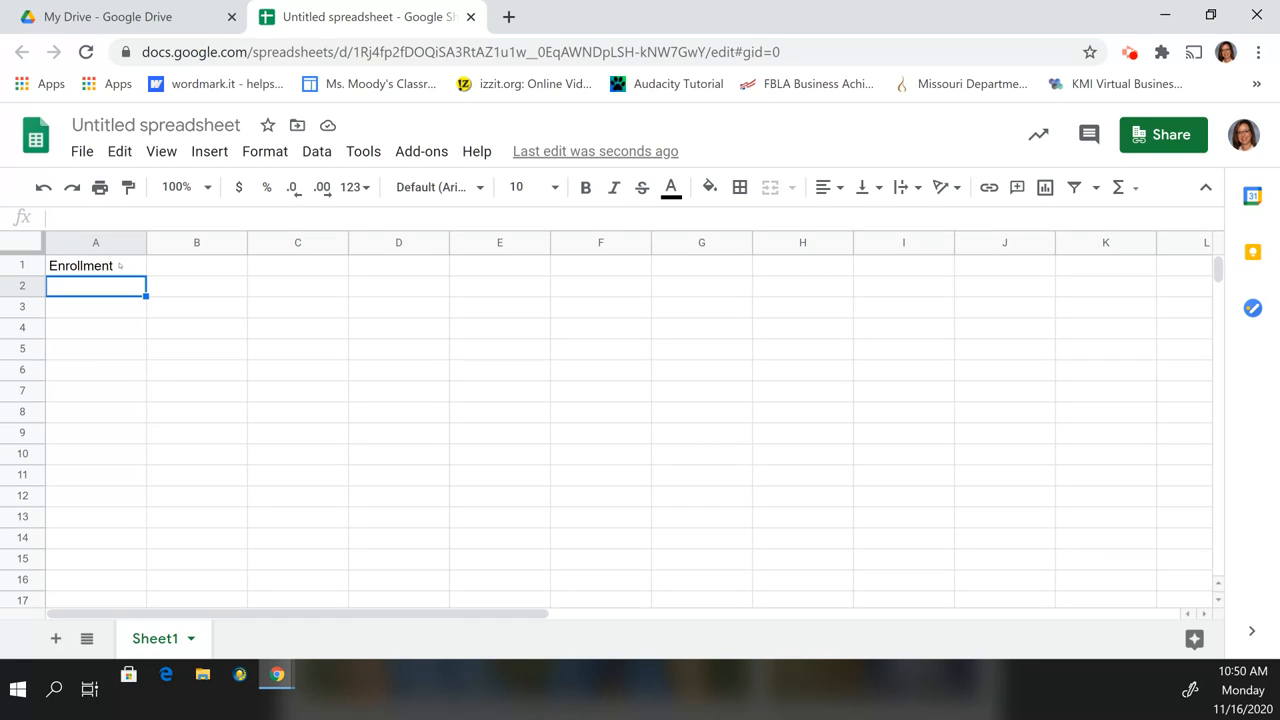
Leave row 2 blank and list the courses English, American History, Algebra and Band in cells A3 through A6.
{"action": "key", "text": "Return"}
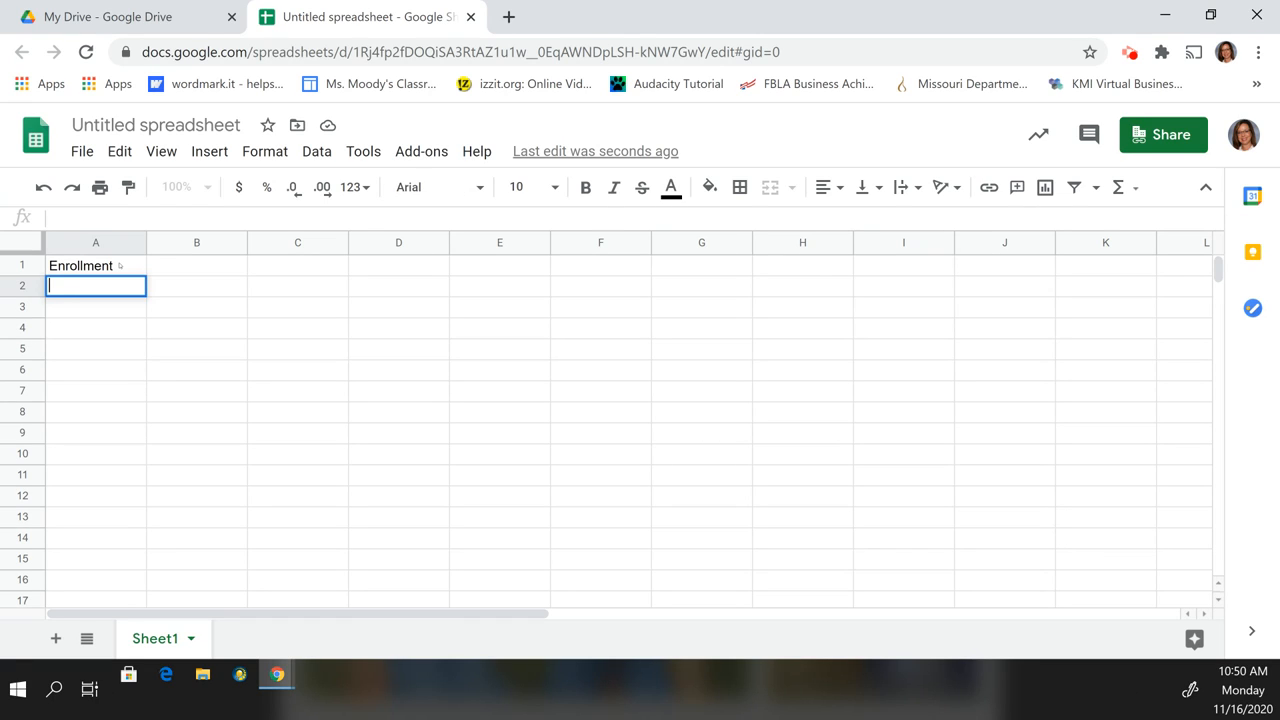
{"action": "key", "text": "Return"}
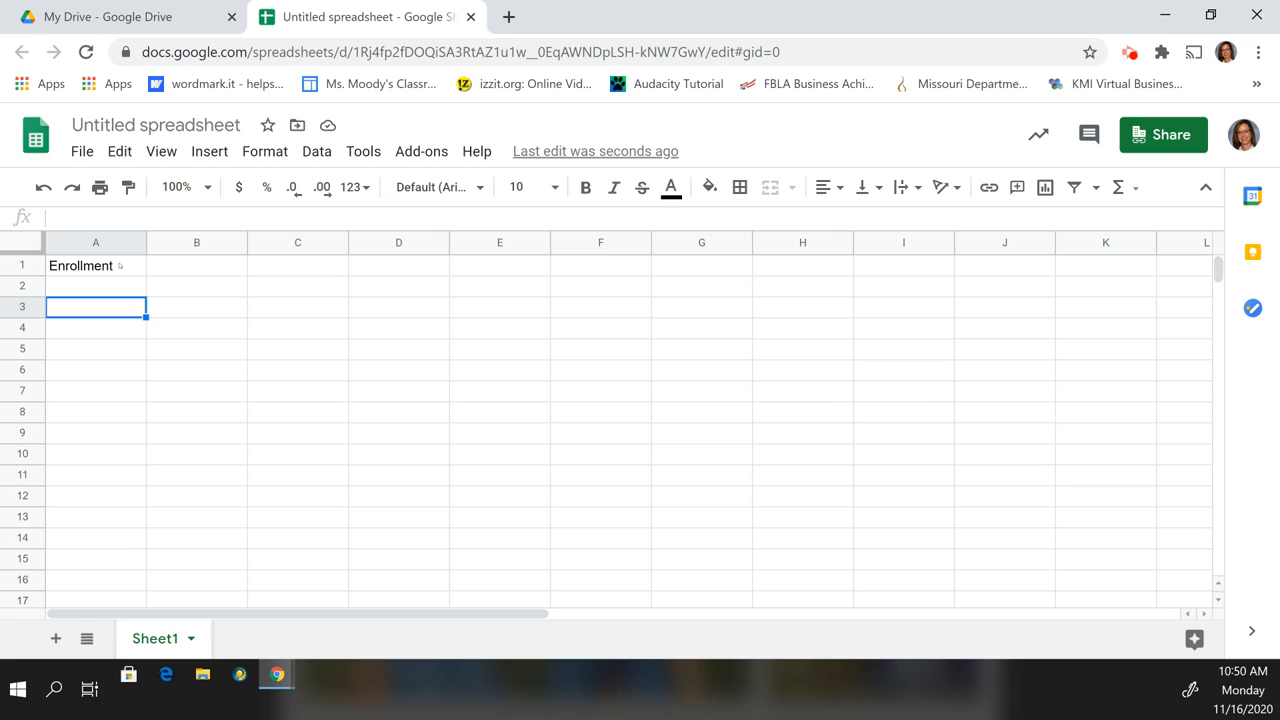
{"action": "type", "text": "English"}
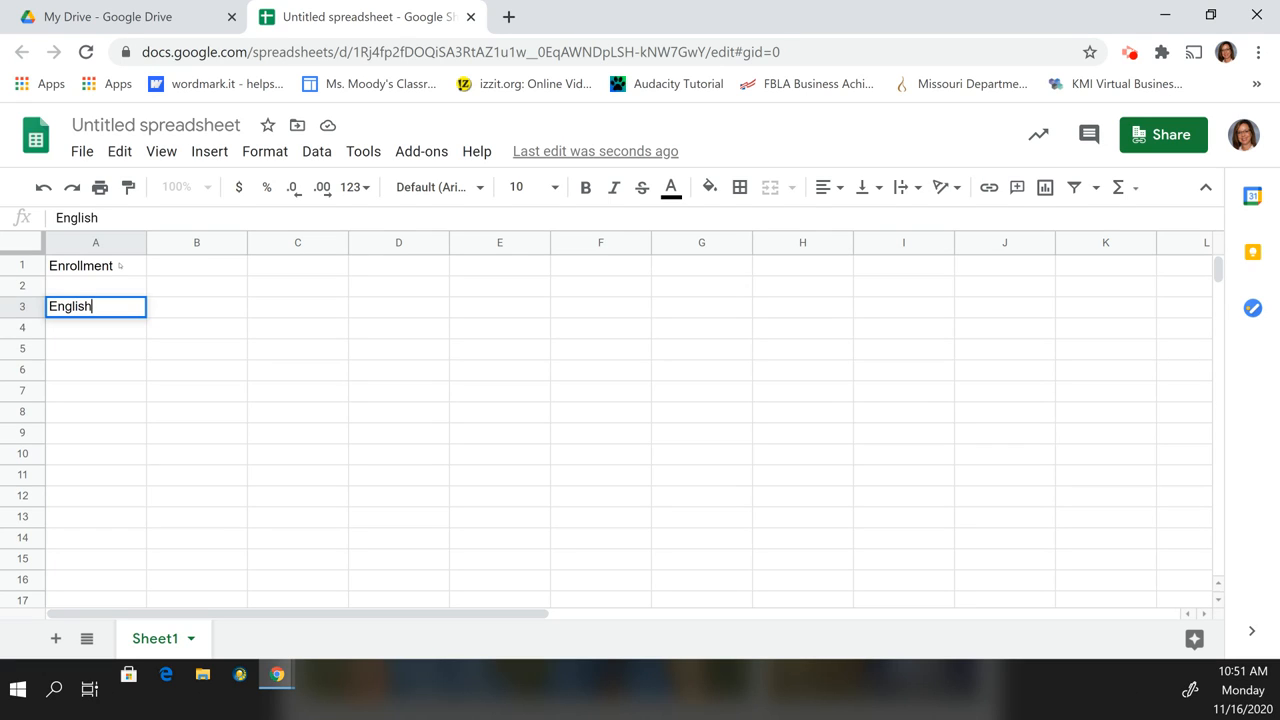
{"action": "key", "text": "Return"}
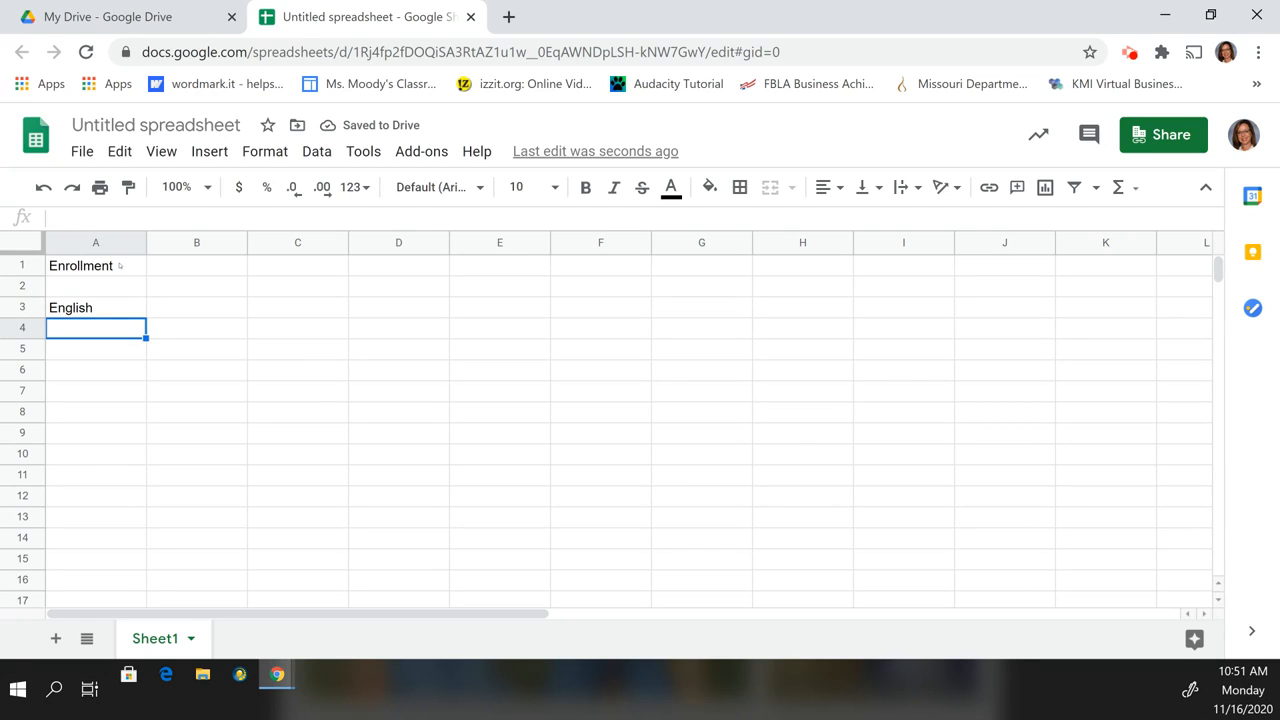
{"action": "type", "text": "American History"}
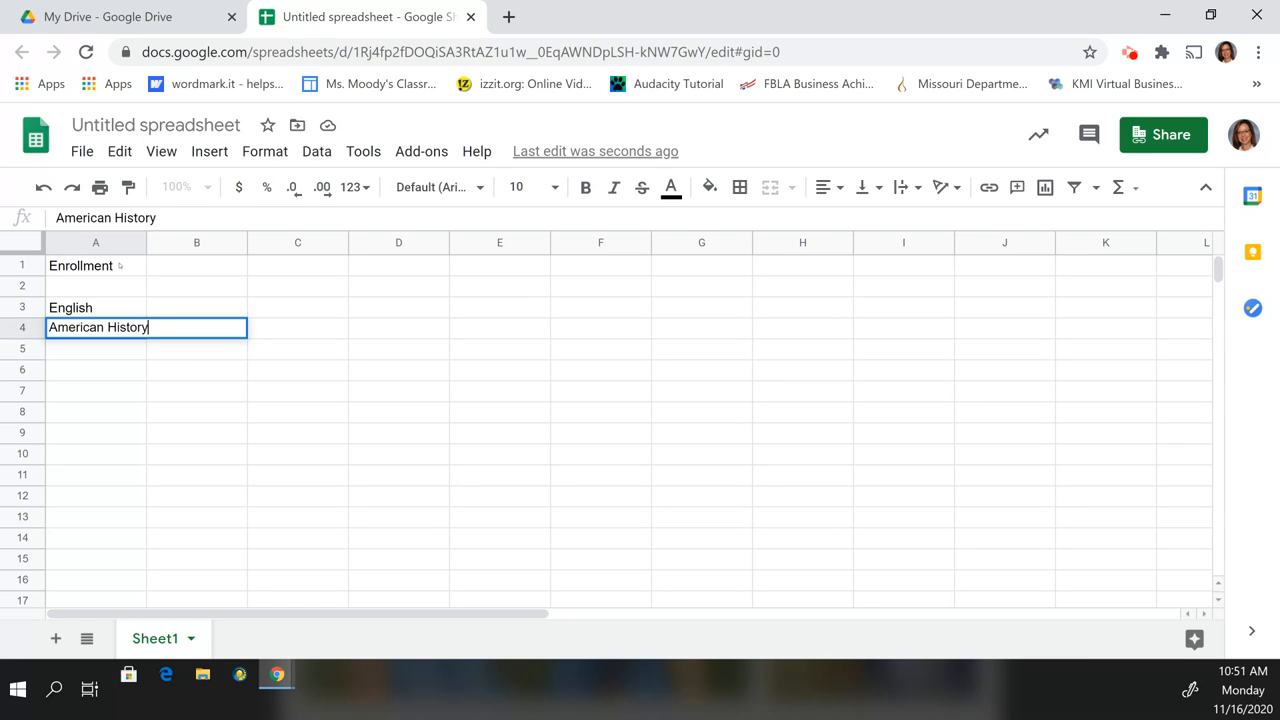
{"action": "key", "text": "Return"}
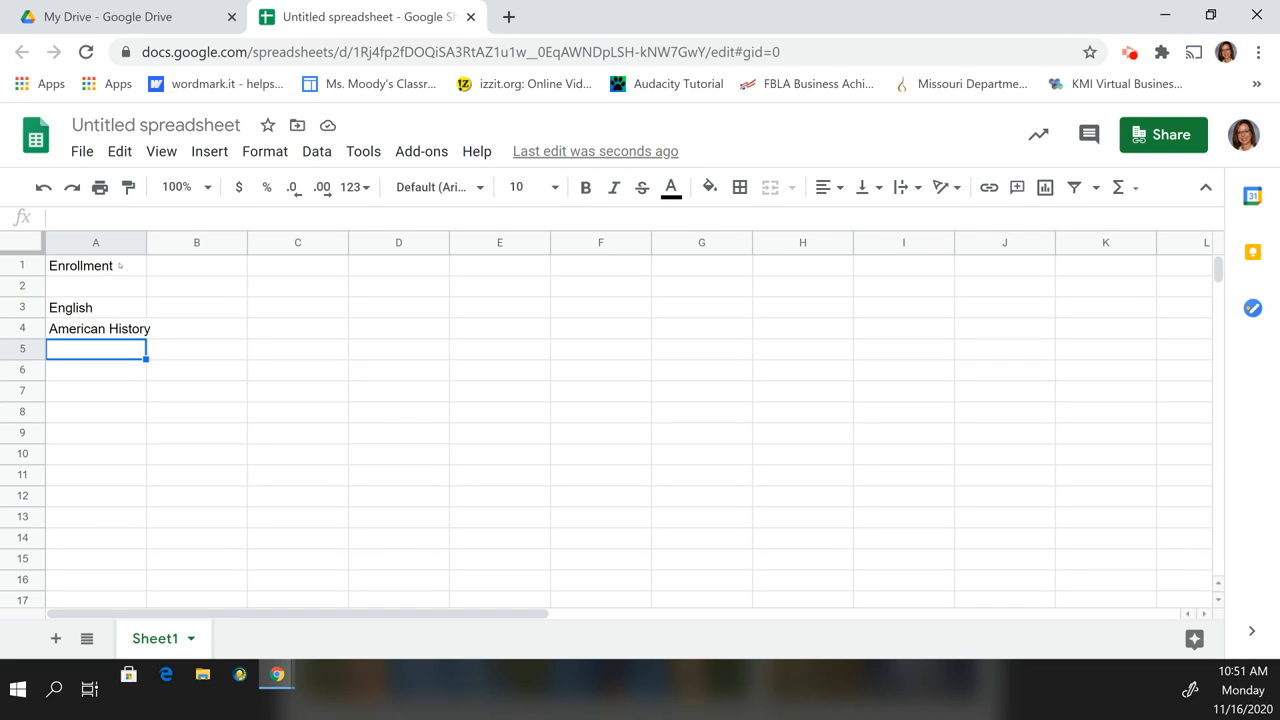
{"action": "type", "text": "Algebra"}
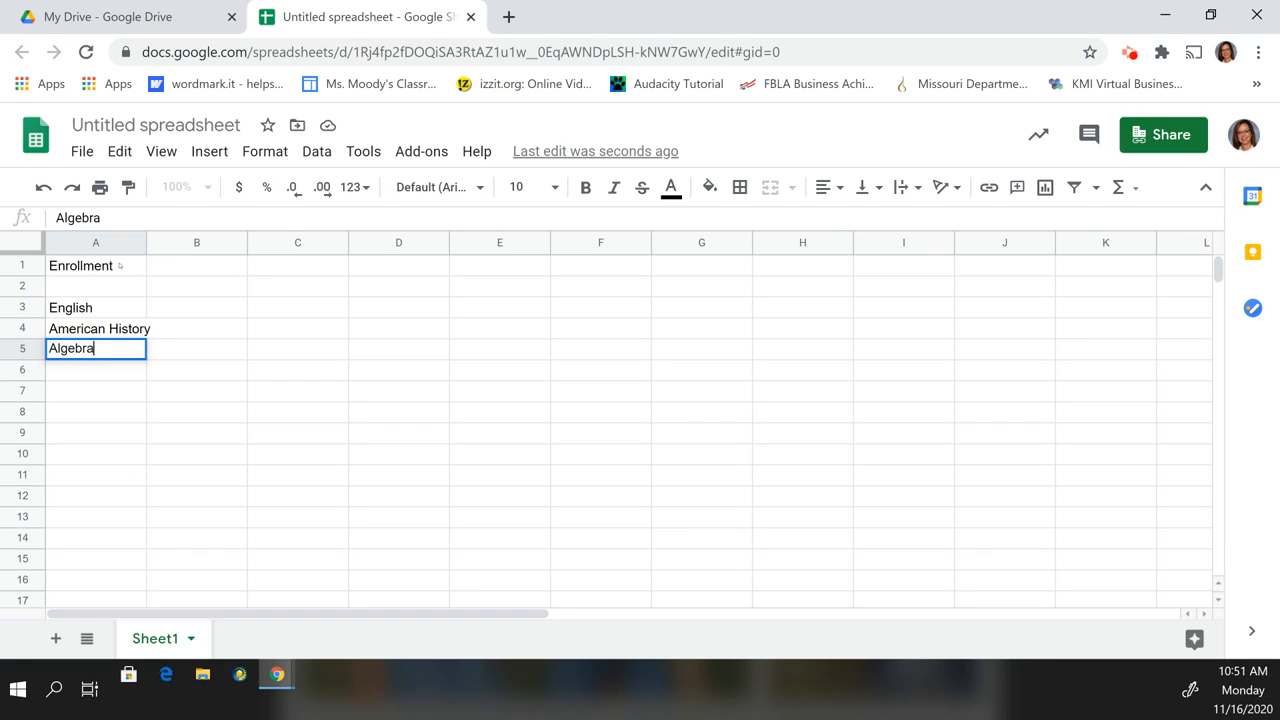
{"action": "key", "text": "Return"}
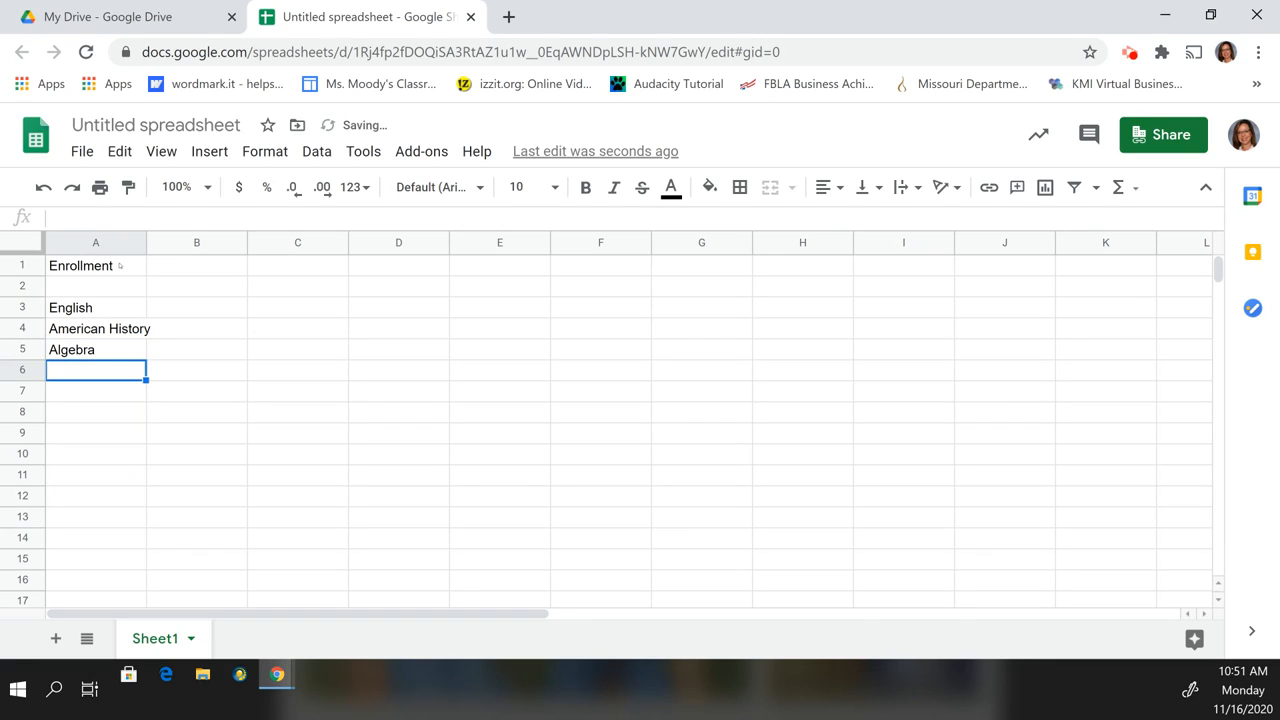
{"action": "type", "text": "Band"}
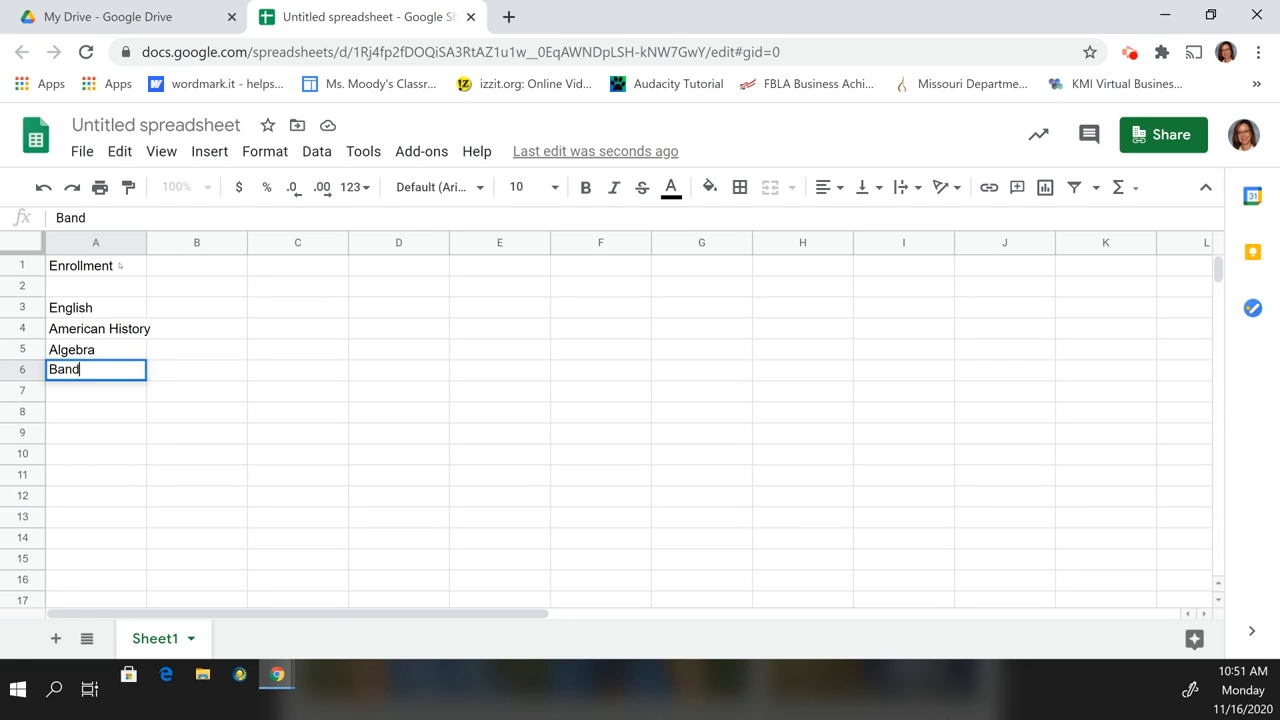
{"action": "key", "text": "Return"}
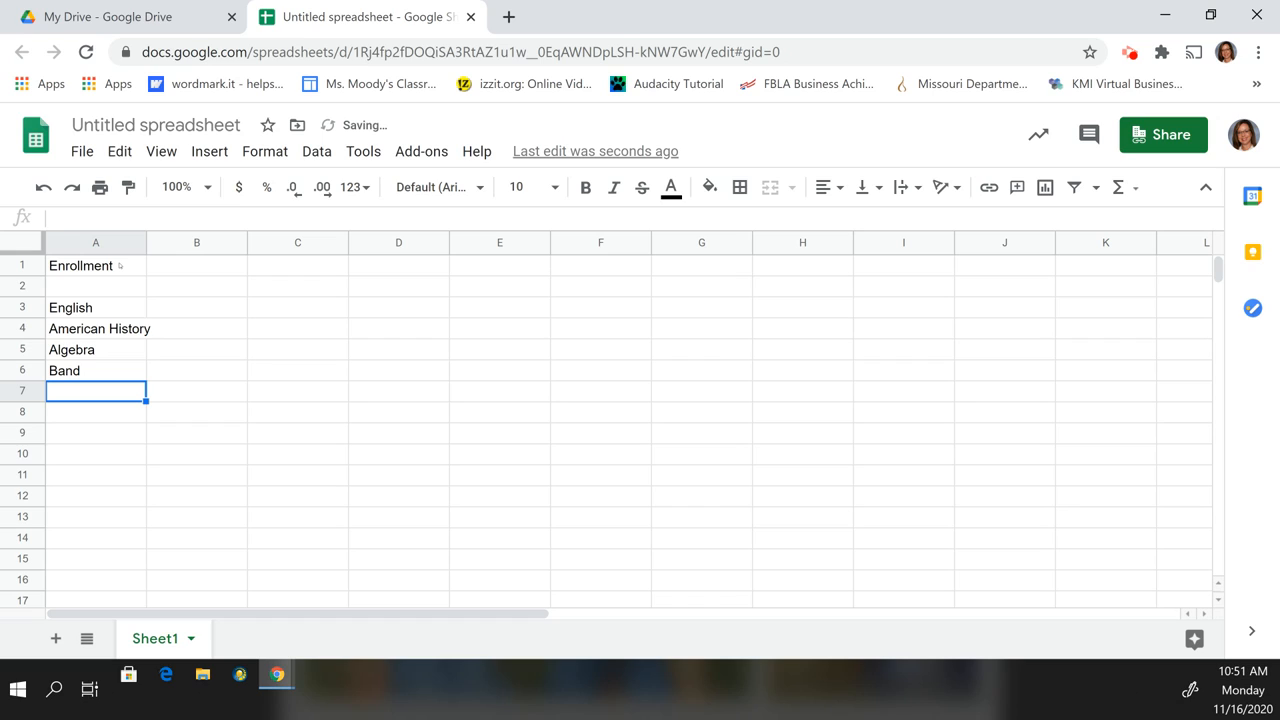
Continue the course list with Choir, PE and Computers in cells A7 through A9.
{"action": "type", "text": "Choir"}
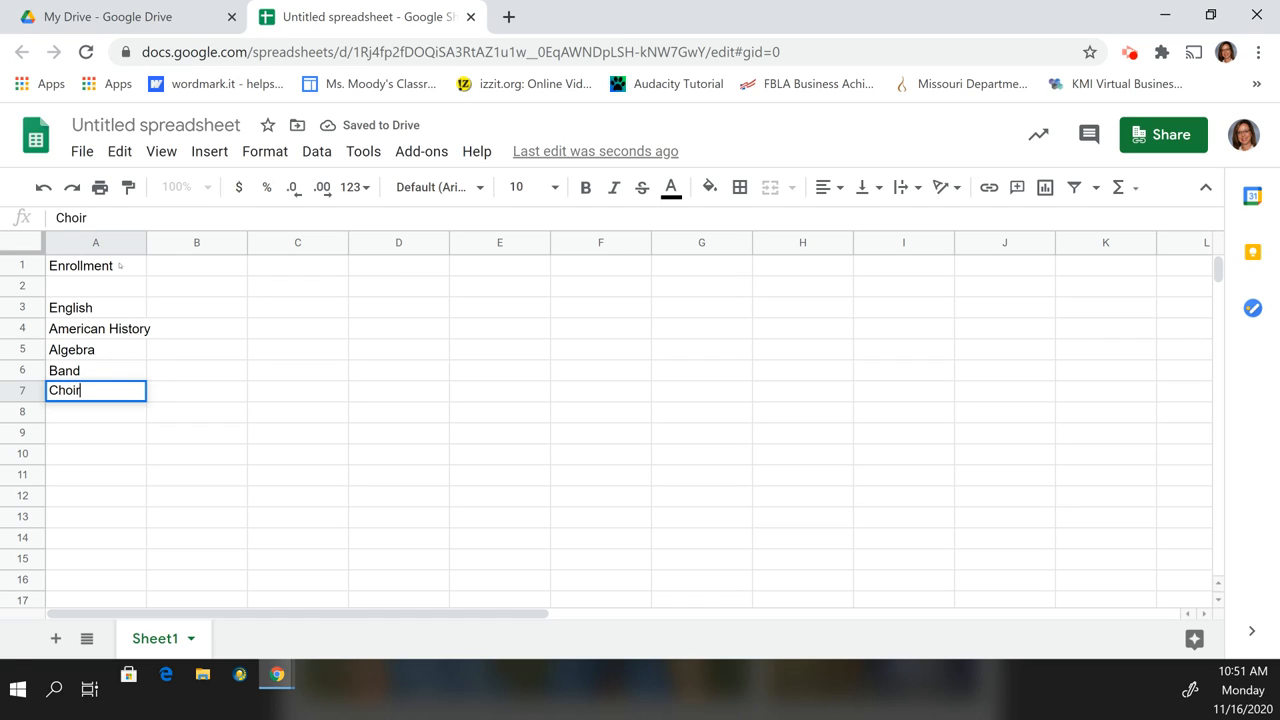
{"action": "key", "text": "Return"}
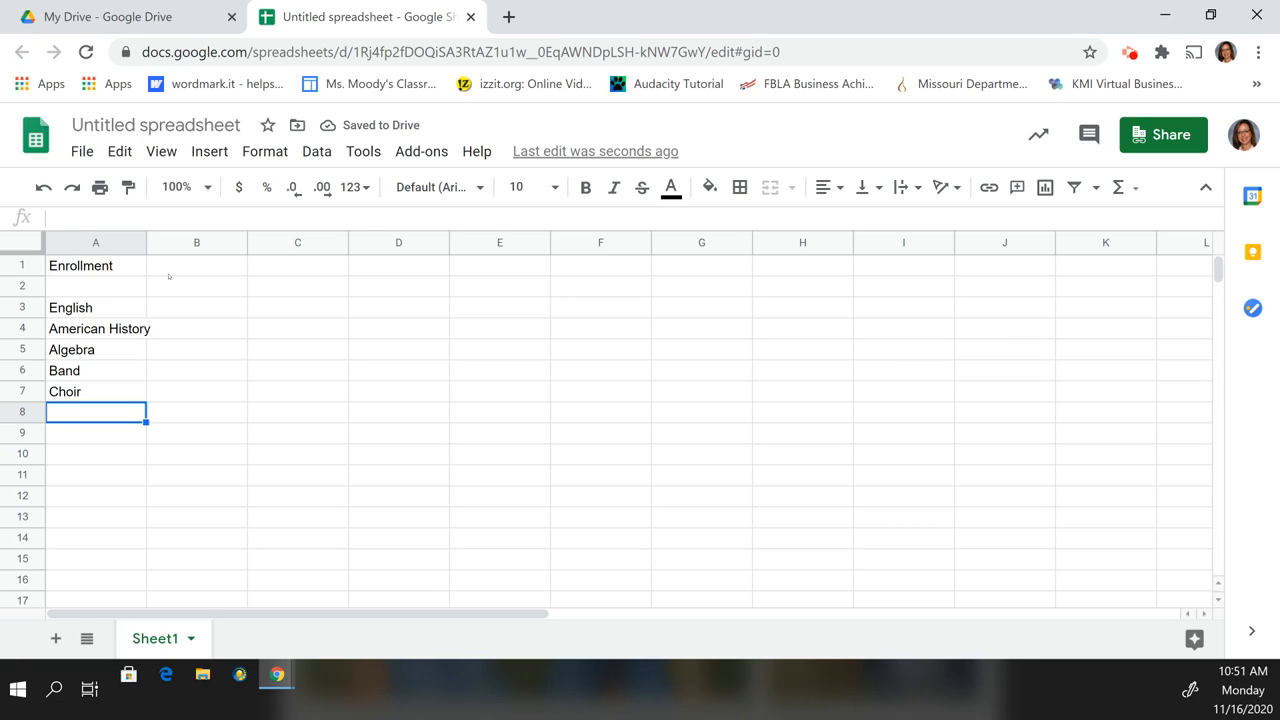
{"action": "type", "text": "PE"}
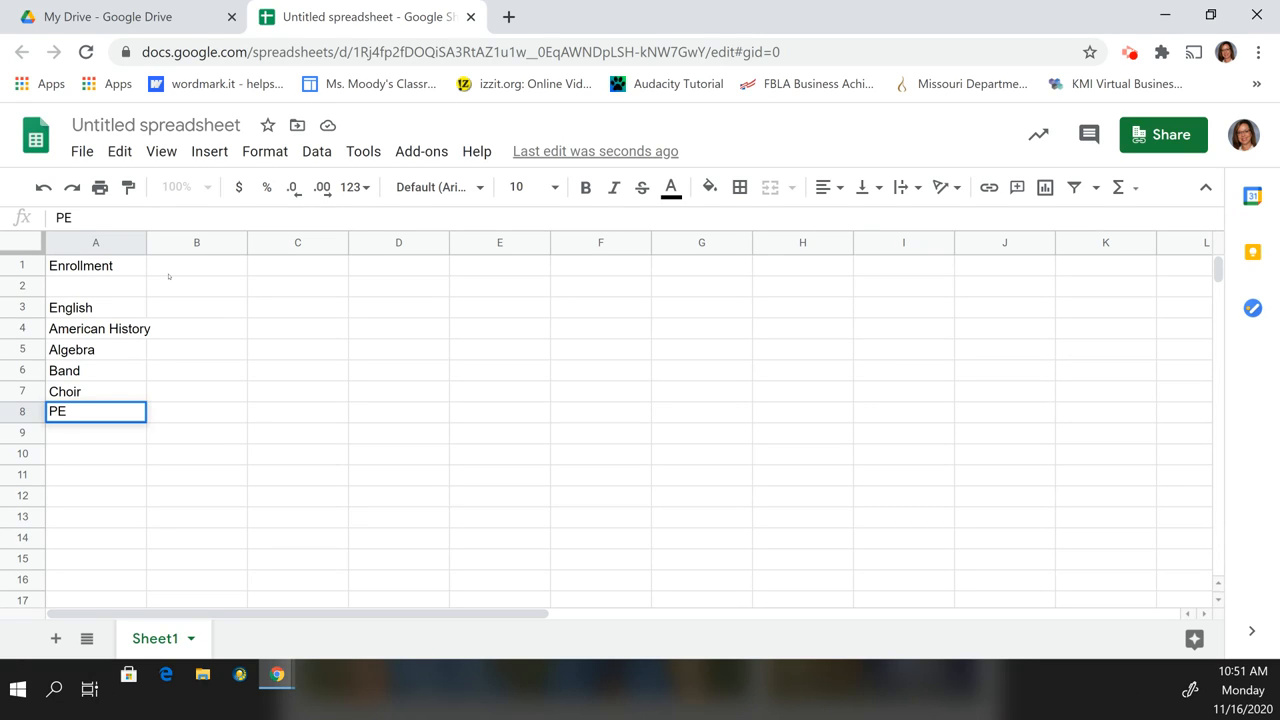
{"action": "key", "text": "Return"}
{"action": "type", "text": "Computers"}
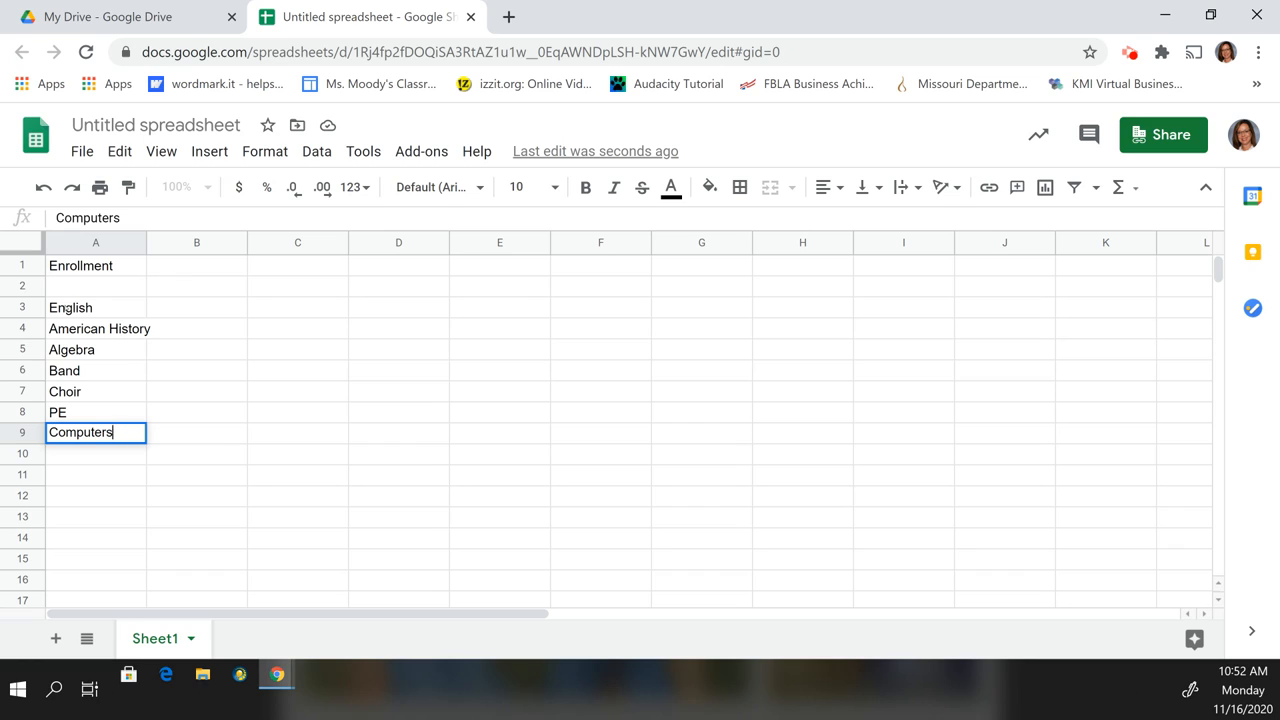
{"action": "left_click", "coordinate": [61, 332]}
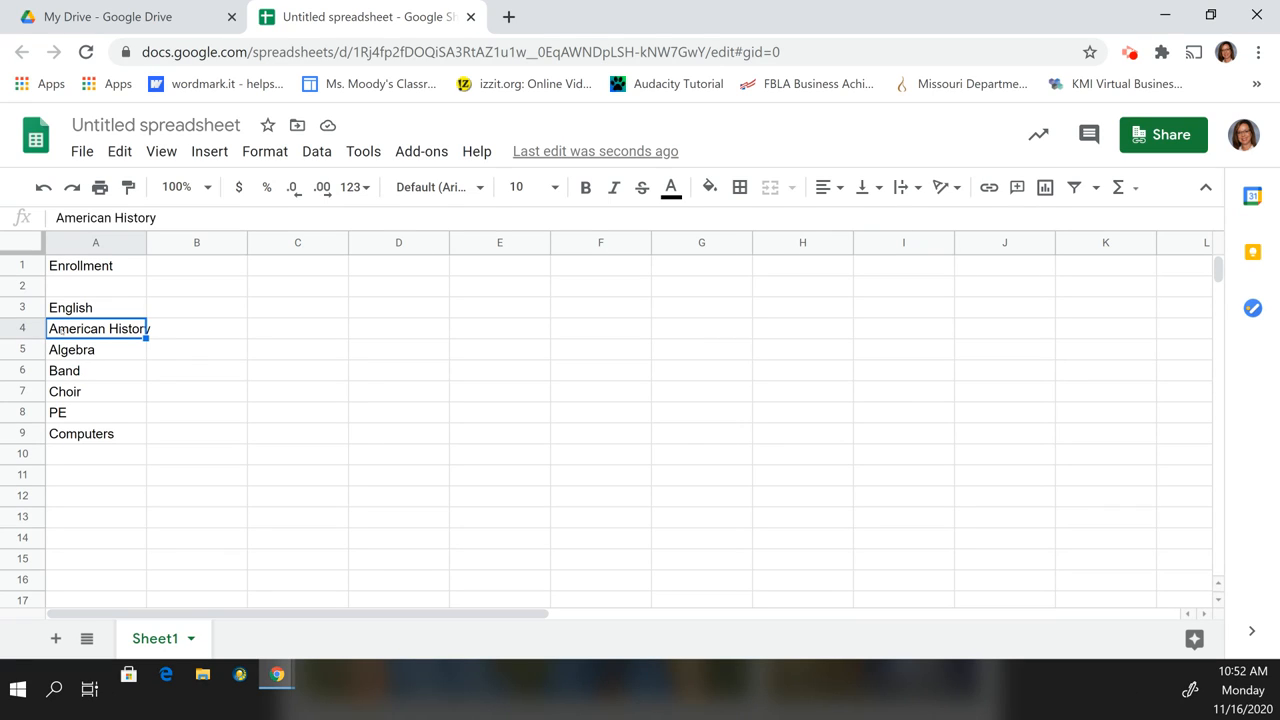
Enter the column heading "Number of Students" in cell B2.
{"action": "left_click", "coordinate": [195, 329]}
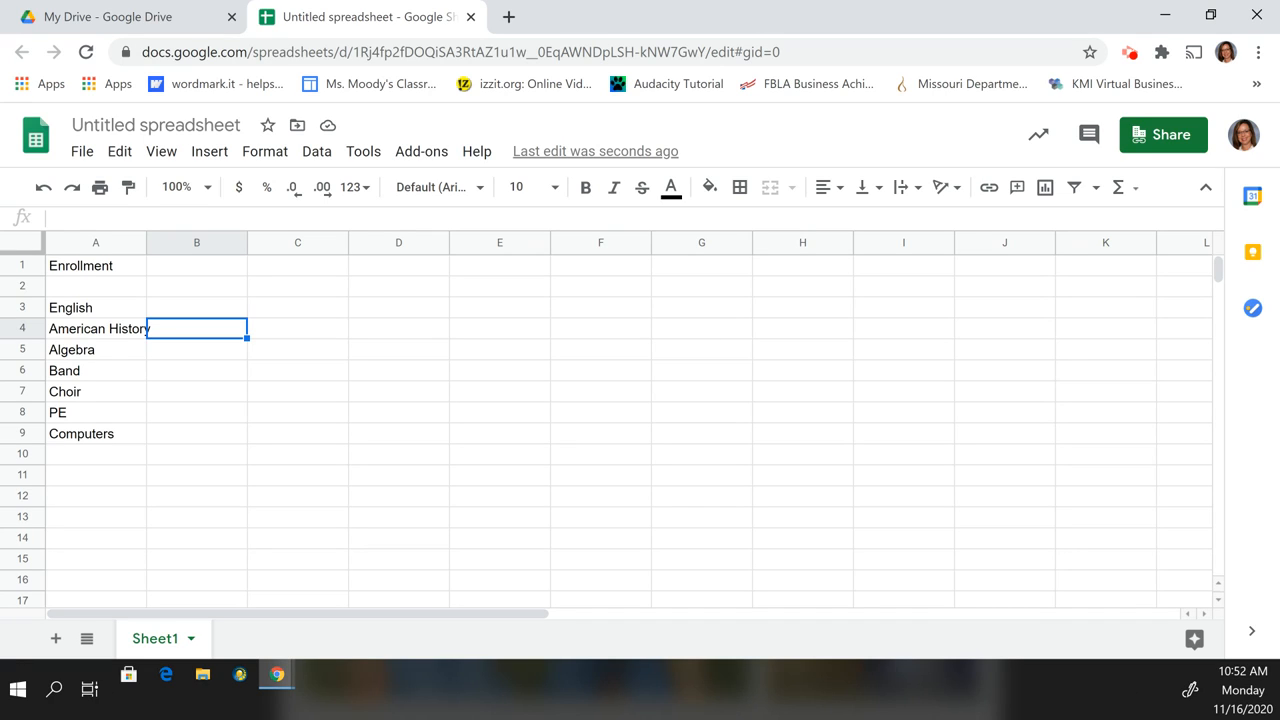
{"action": "left_click", "coordinate": [196, 286]}
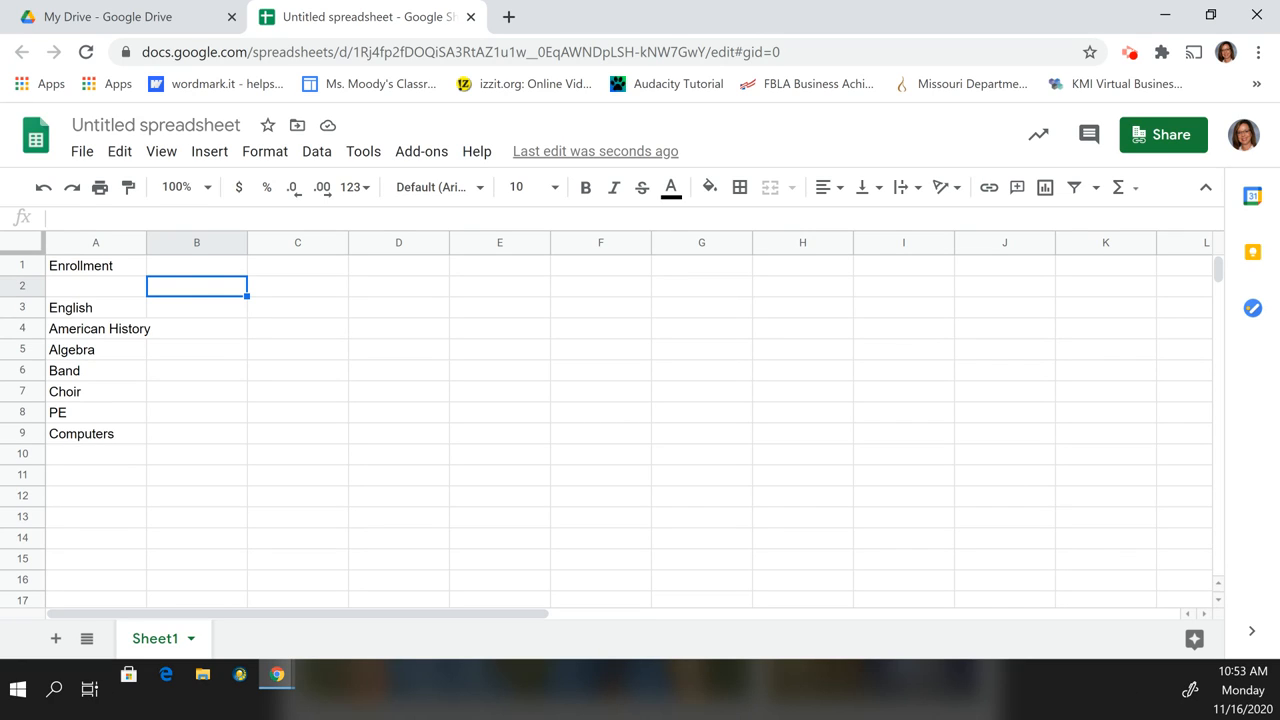
{"action": "type", "text": "mum"}
{"action": "key", "text": "BackSpace"}
{"action": "key", "text": "BackSpace"}
{"action": "key", "text": "BackSpace"}
{"action": "type", "text": "Number"}
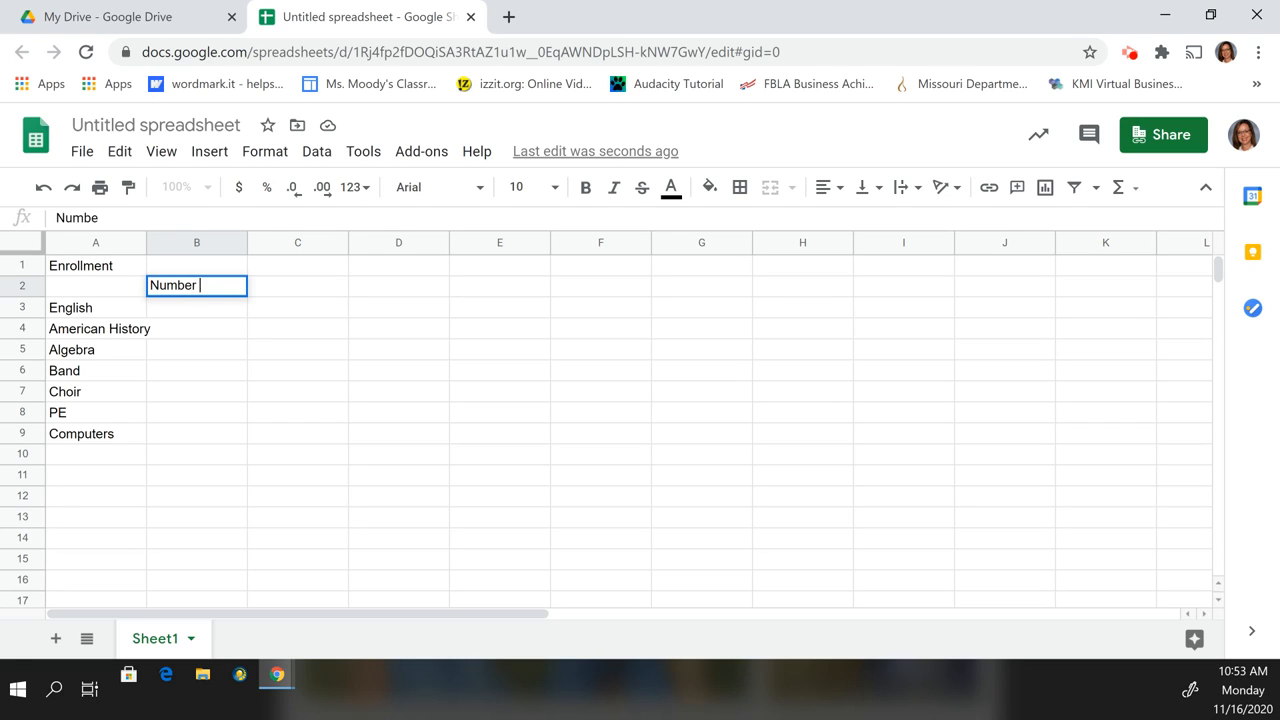
{"action": "type", "text": " of Students"}
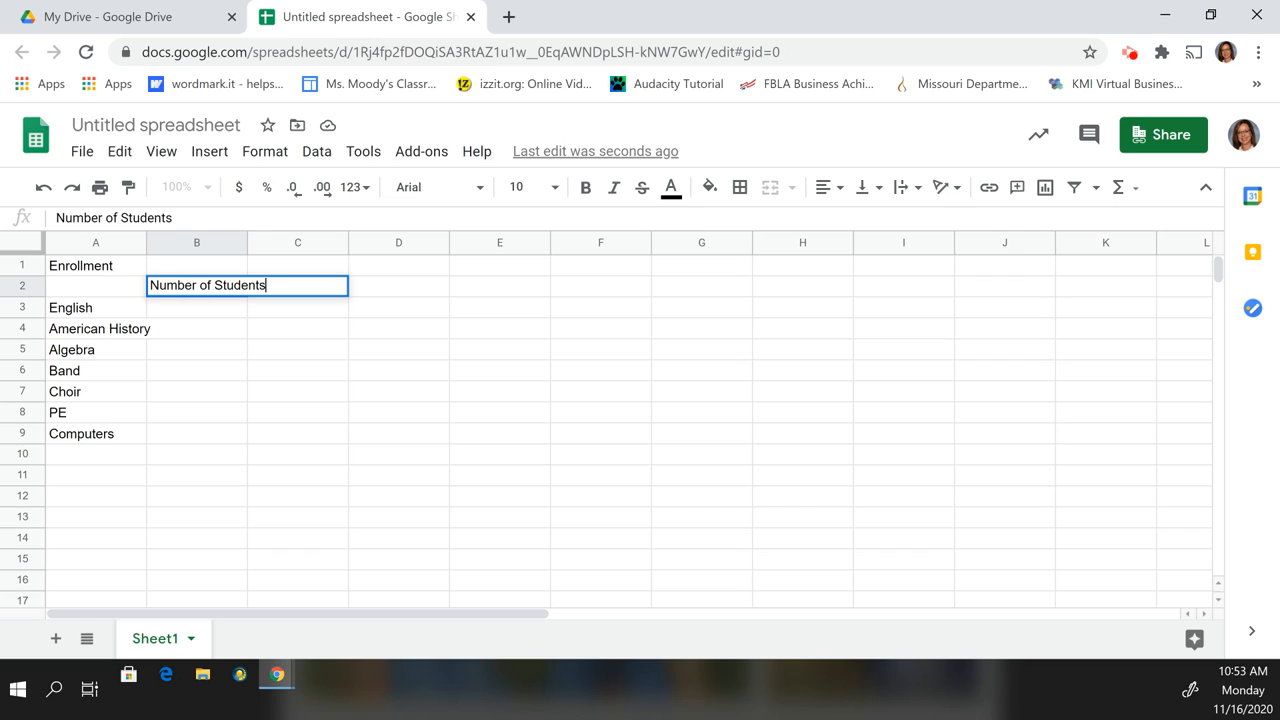
{"action": "key", "text": "Return"}
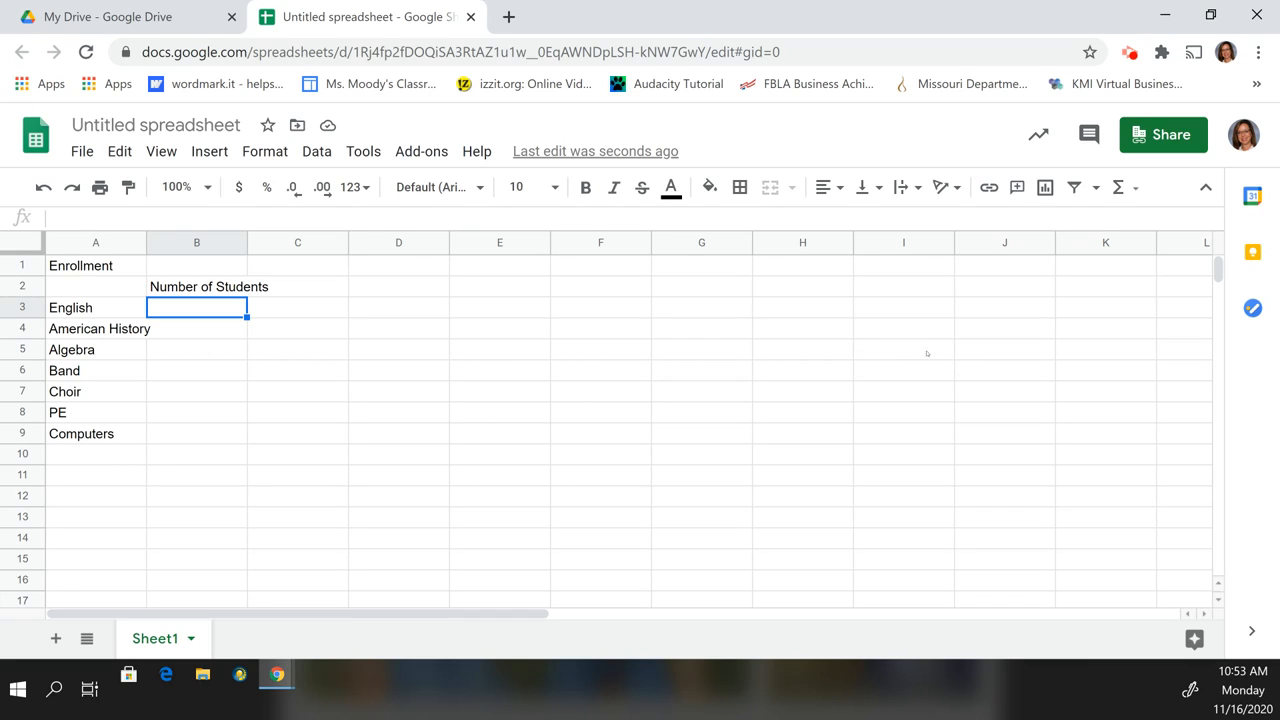
Enlarge the browser's page zoom to 125%.
{"action": "left_click", "coordinate": [1257, 51]}
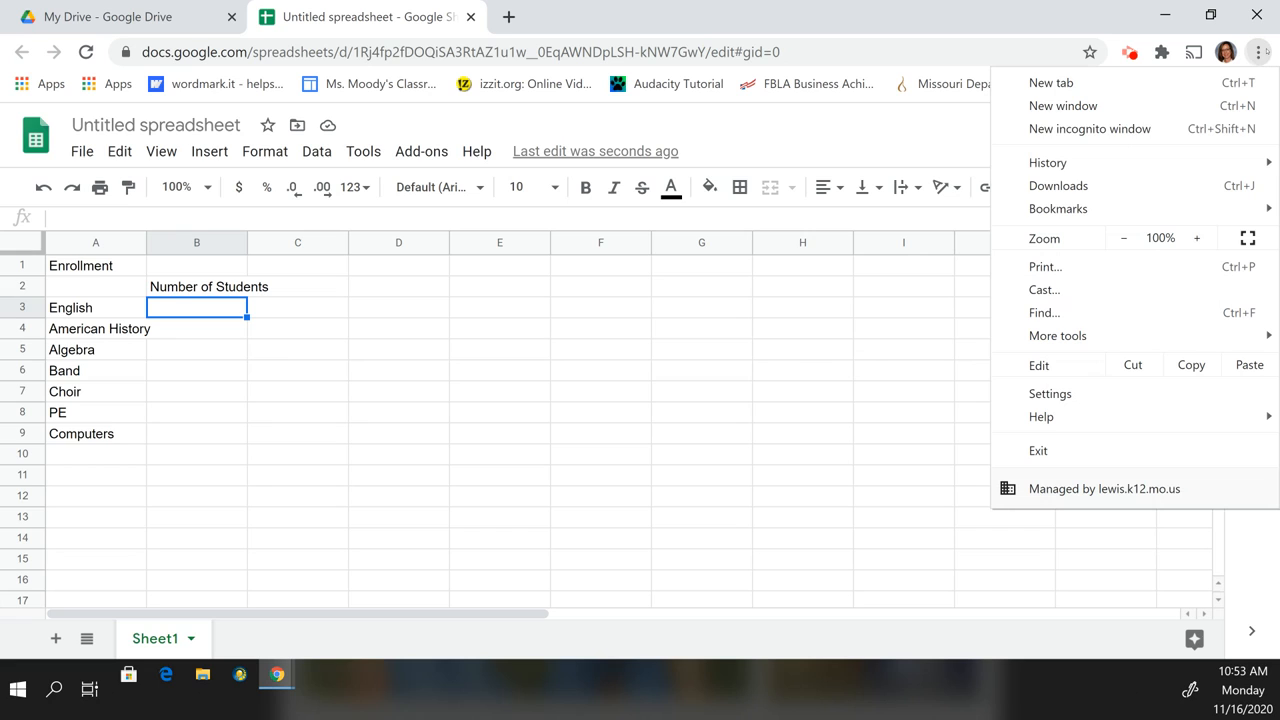
{"action": "left_click", "coordinate": [1200, 238]}
{"action": "left_click", "coordinate": [1200, 238]}
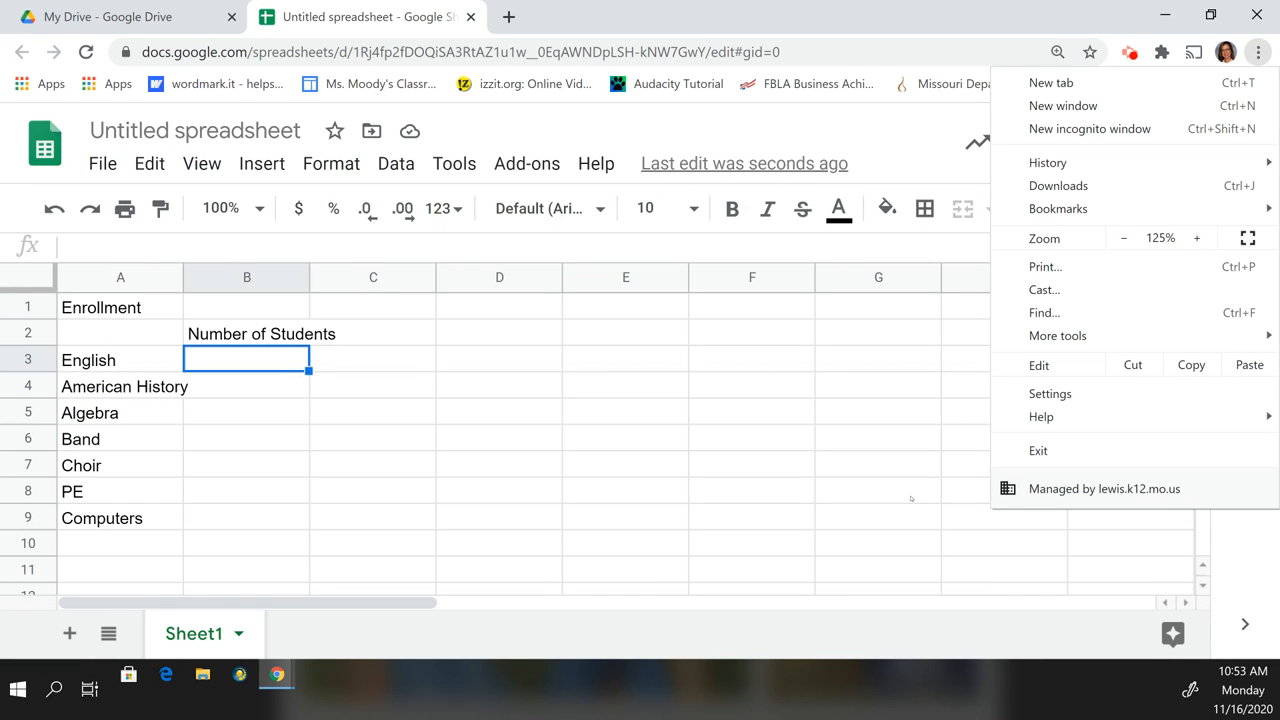
Enter the student numbers for English, American History and Algebra in B3 through B5: 65, 48 and 31.
{"action": "left_click", "coordinate": [213, 354]}
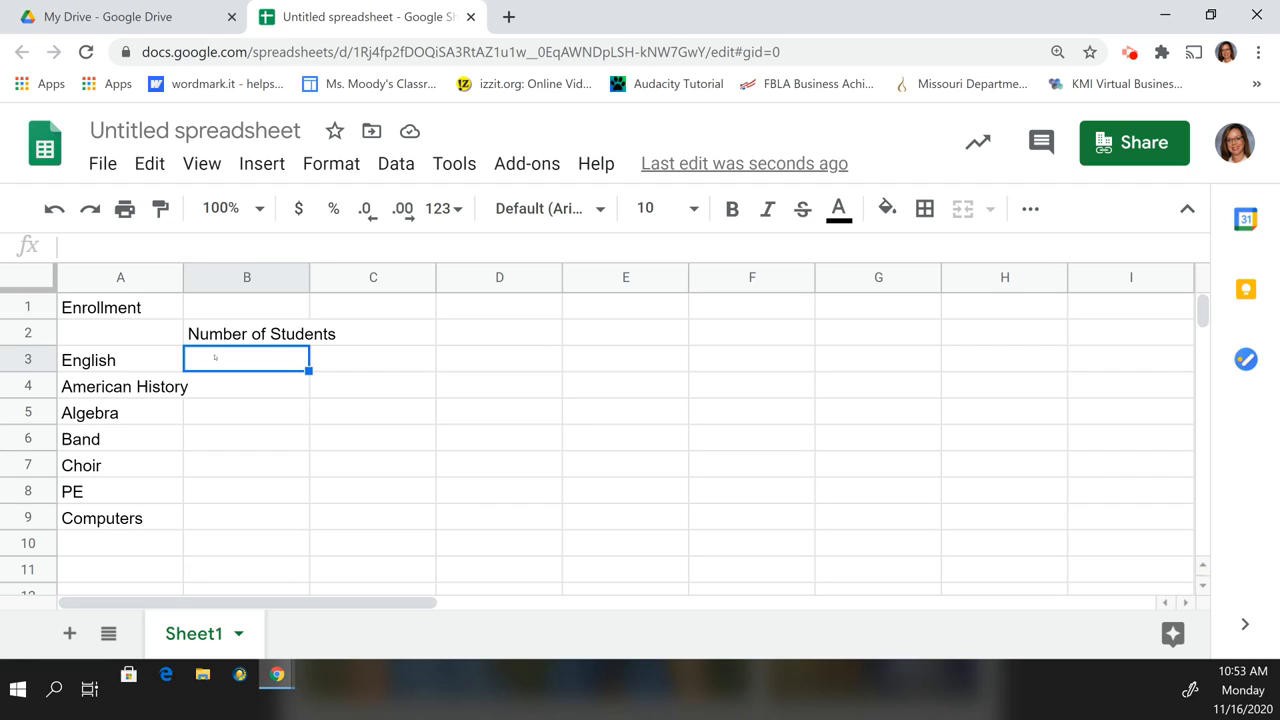
{"action": "type", "text": "65"}
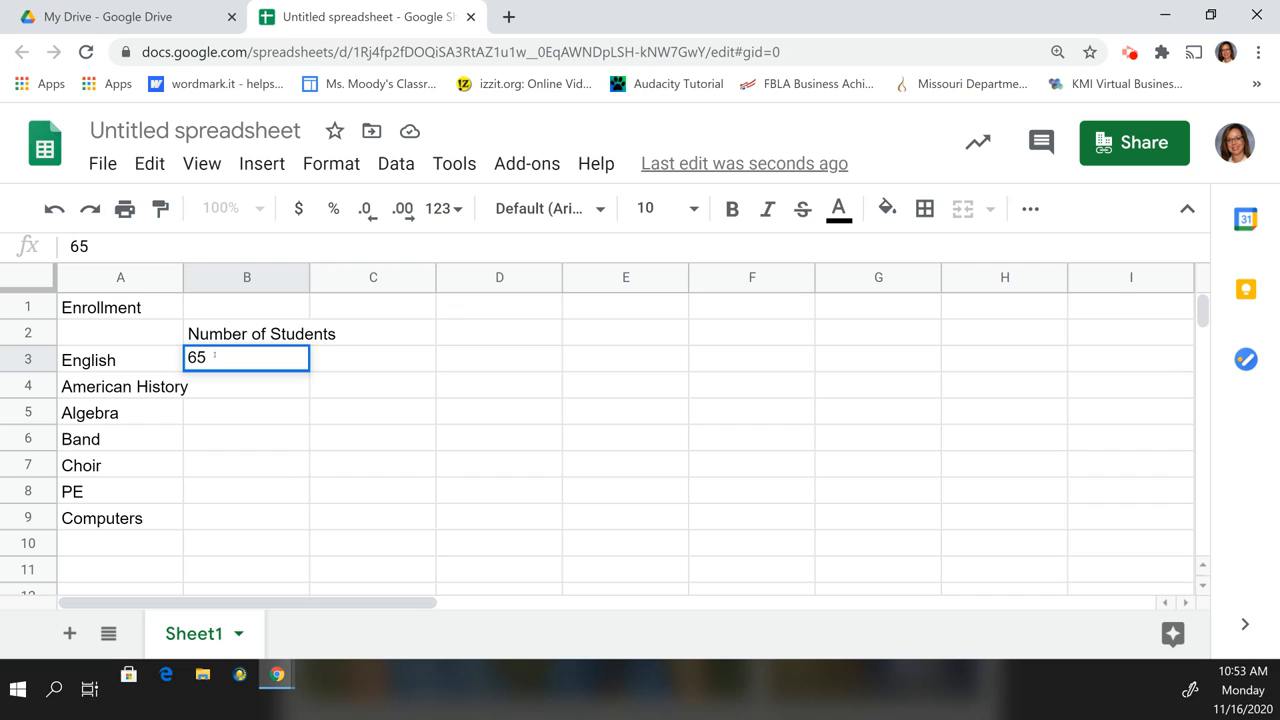
{"action": "key", "text": "Return"}
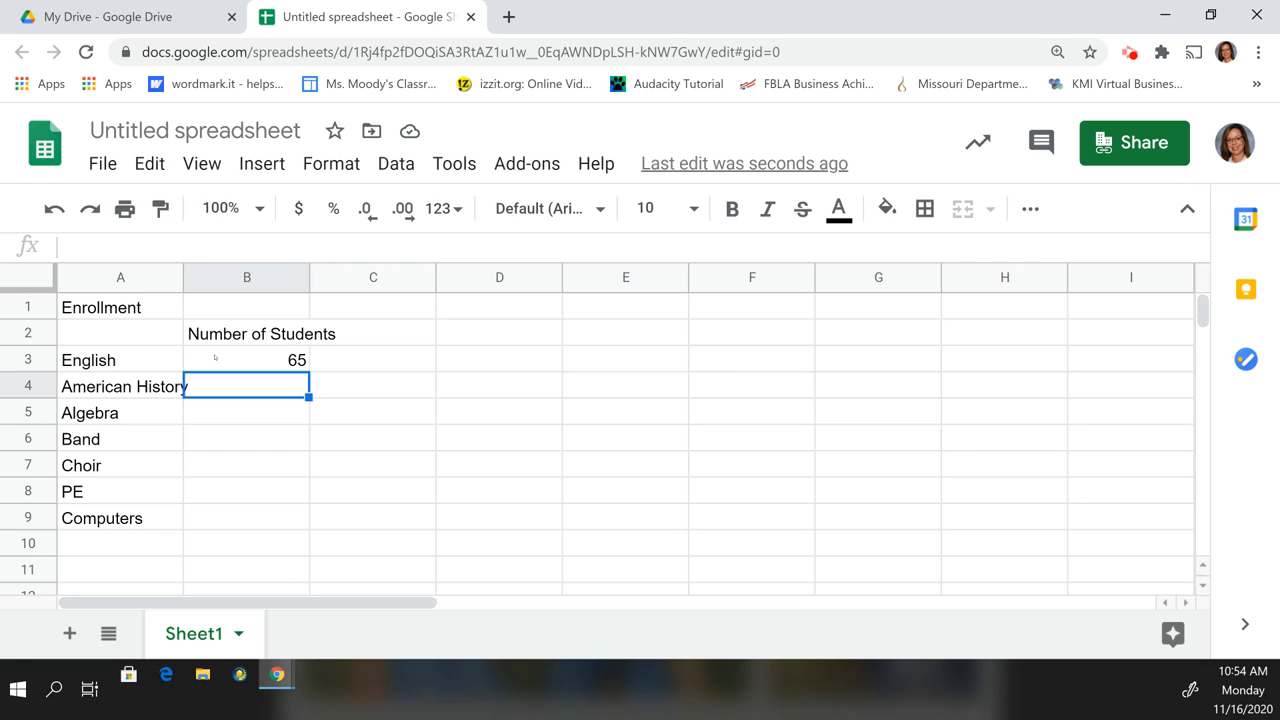
{"action": "type", "text": "48"}
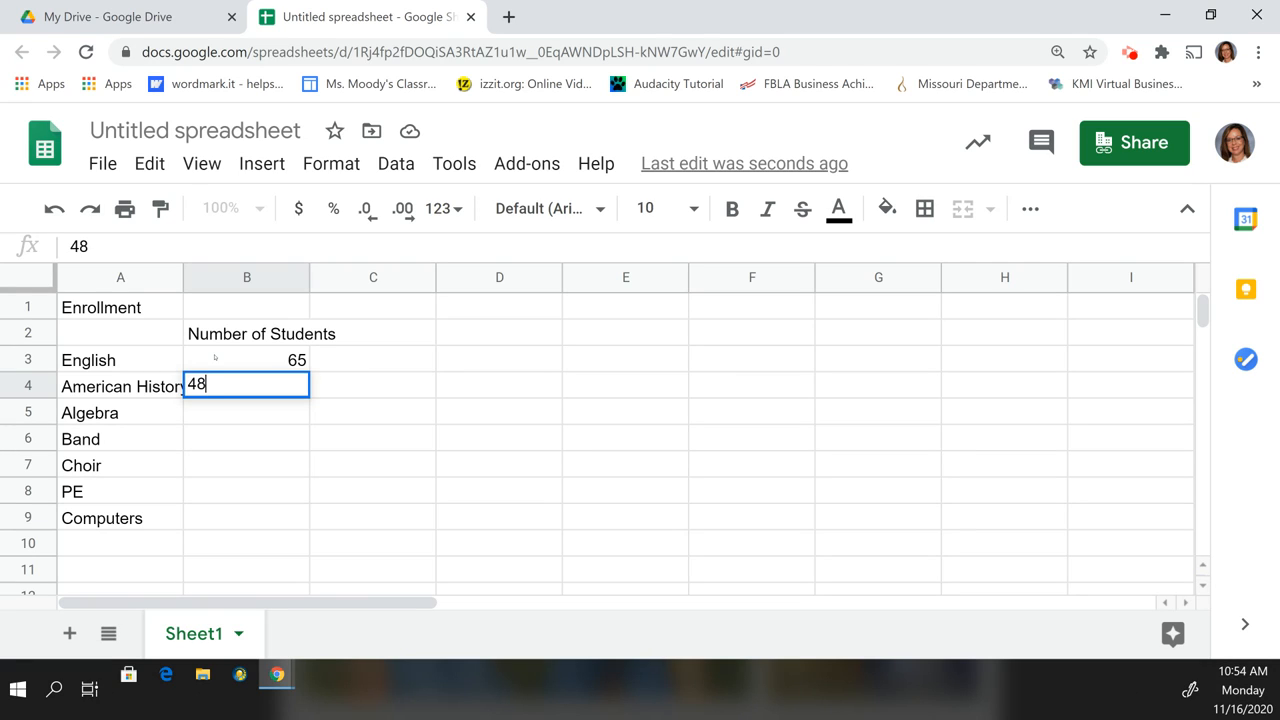
{"action": "key", "text": "Return"}
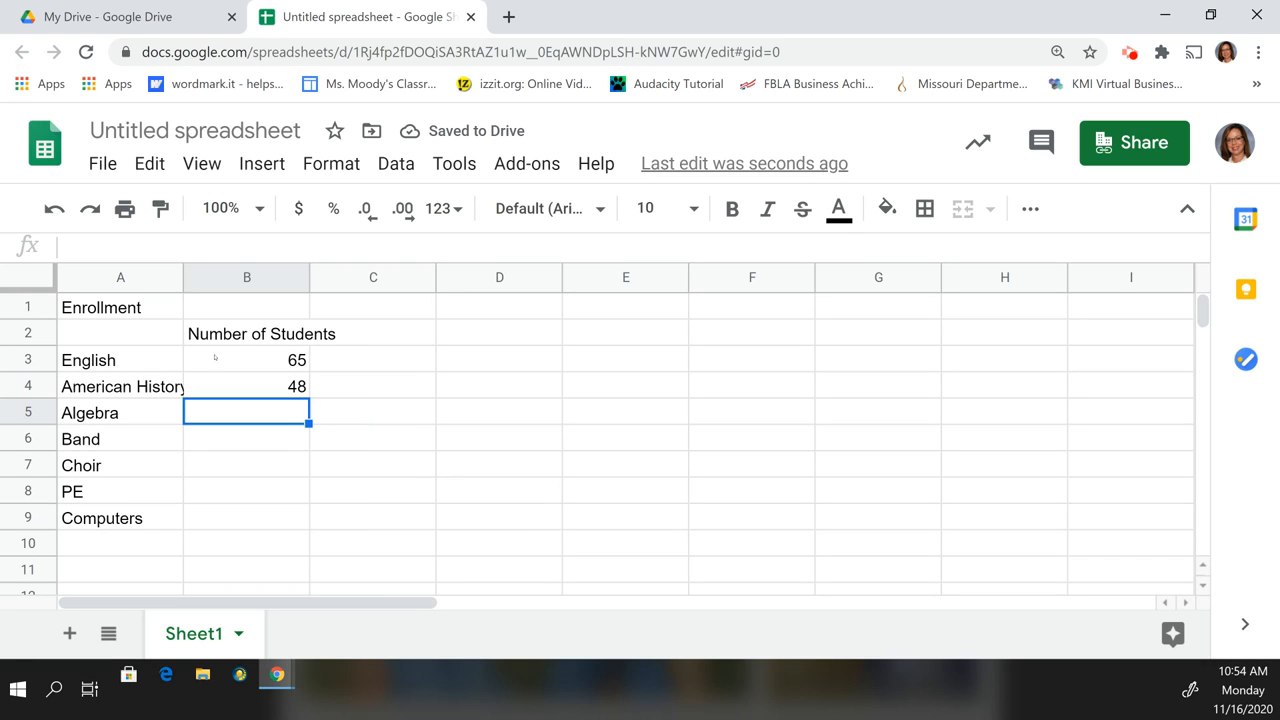
{"action": "type", "text": "31"}
{"action": "key", "text": "Return"}
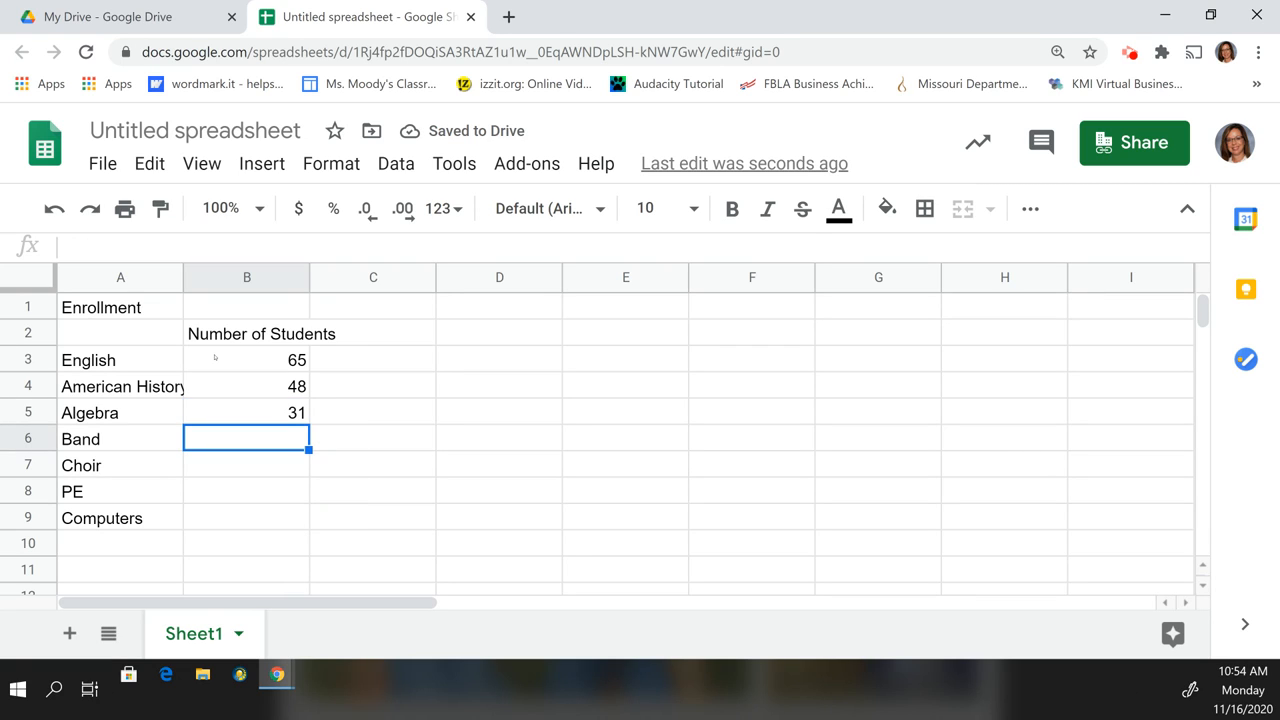
Enter the student numbers for Band, Choir, PE and Computers in B6 through B9: 52, 66, 80 and 45.
{"action": "type", "text": "52"}
{"action": "key", "text": "Return"}
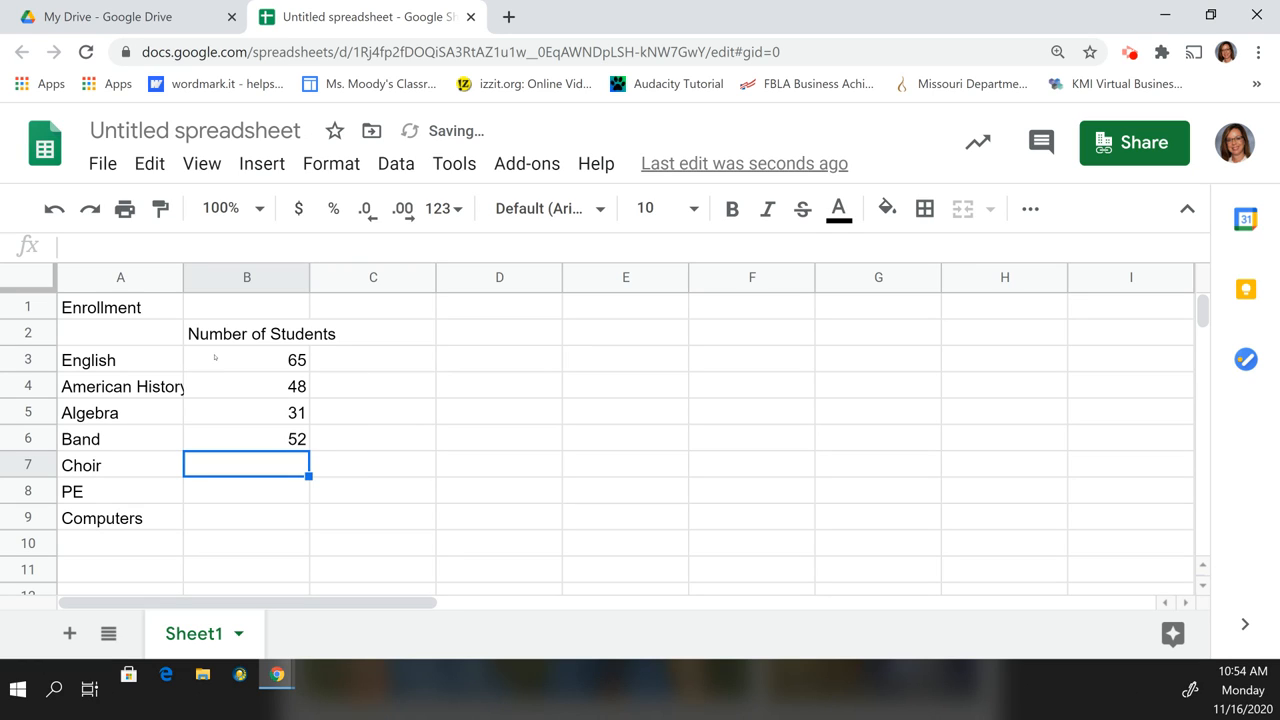
{"action": "type", "text": "66"}
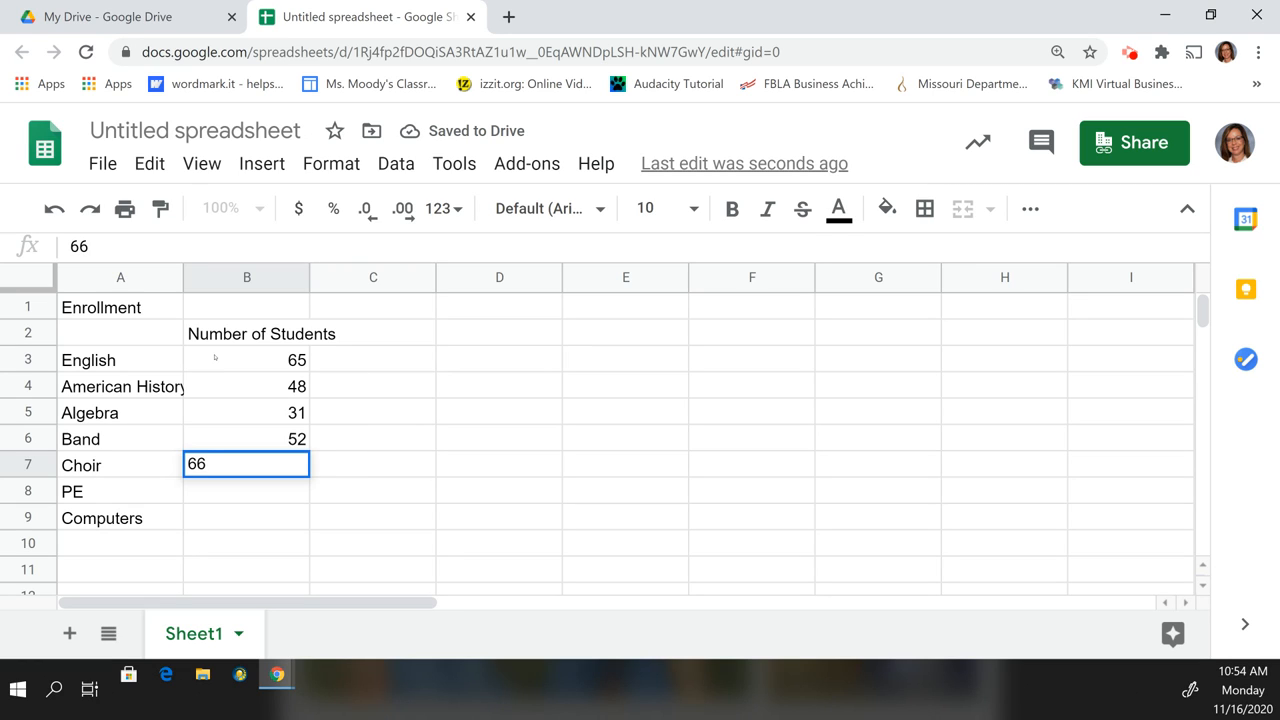
{"action": "key", "text": "Return"}
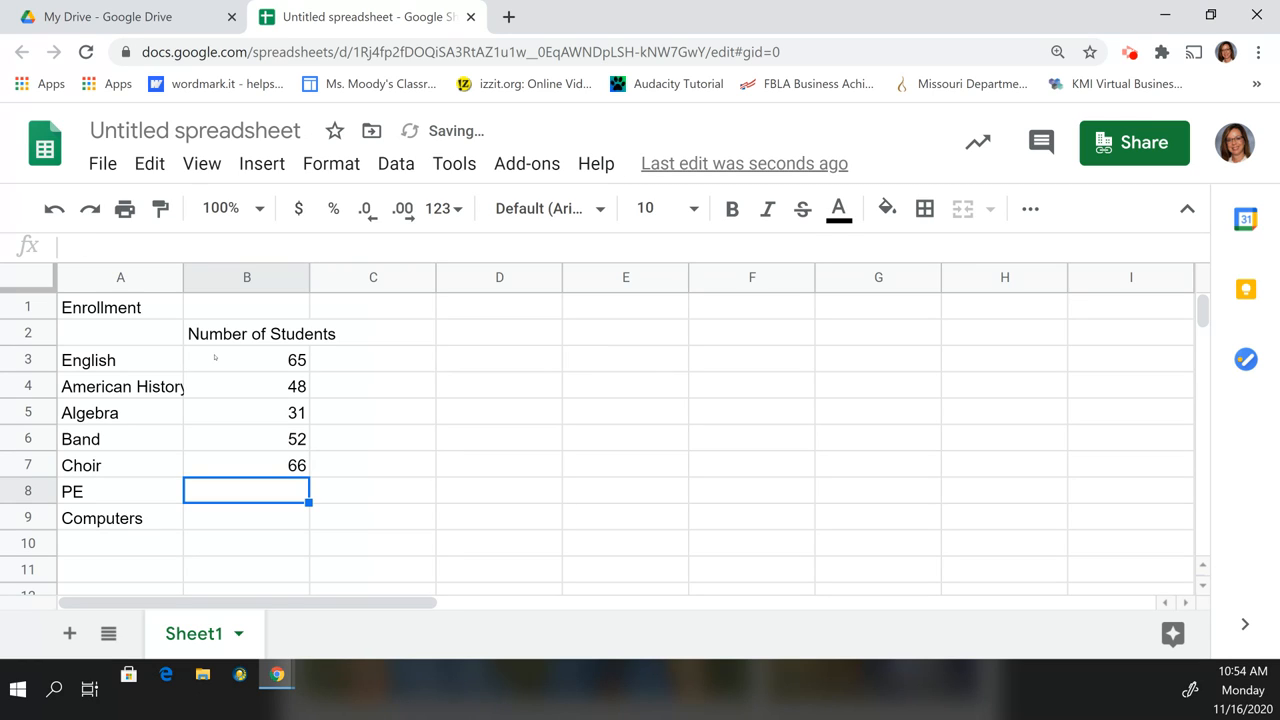
{"action": "type", "text": "80"}
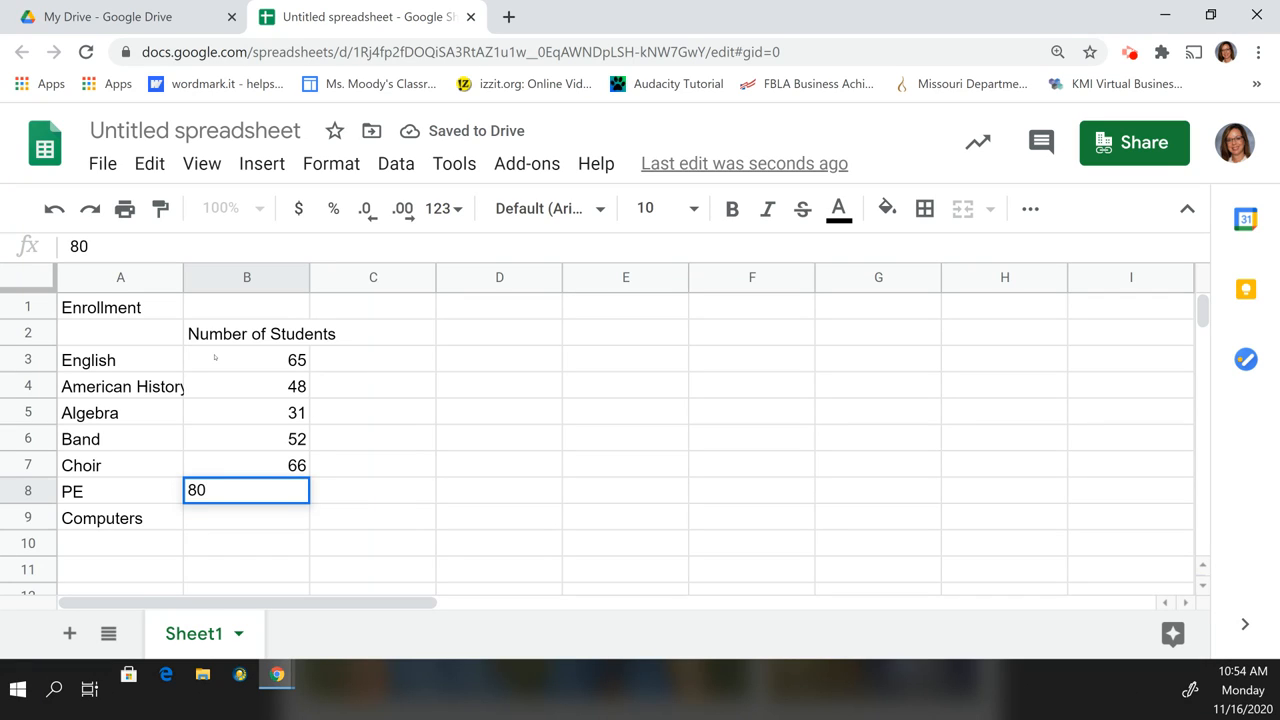
{"action": "key", "text": "Return"}
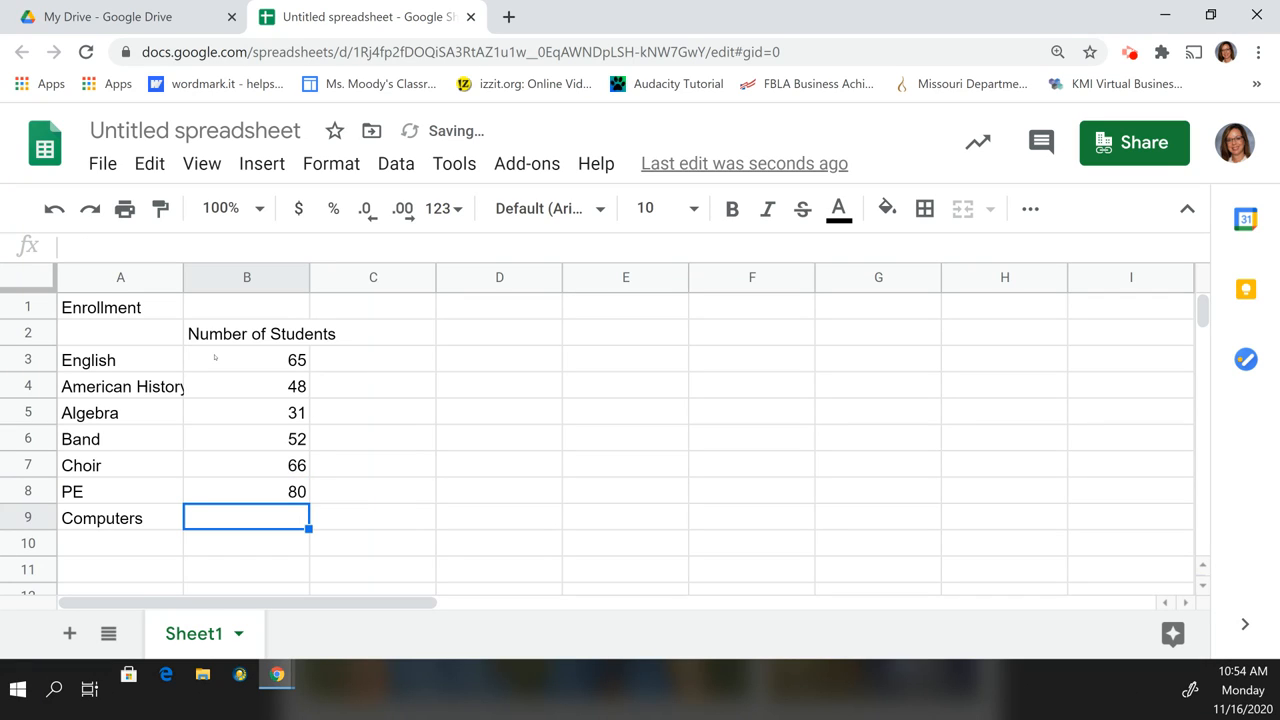
{"action": "type", "text": "45"}
{"action": "key", "text": "Return"}
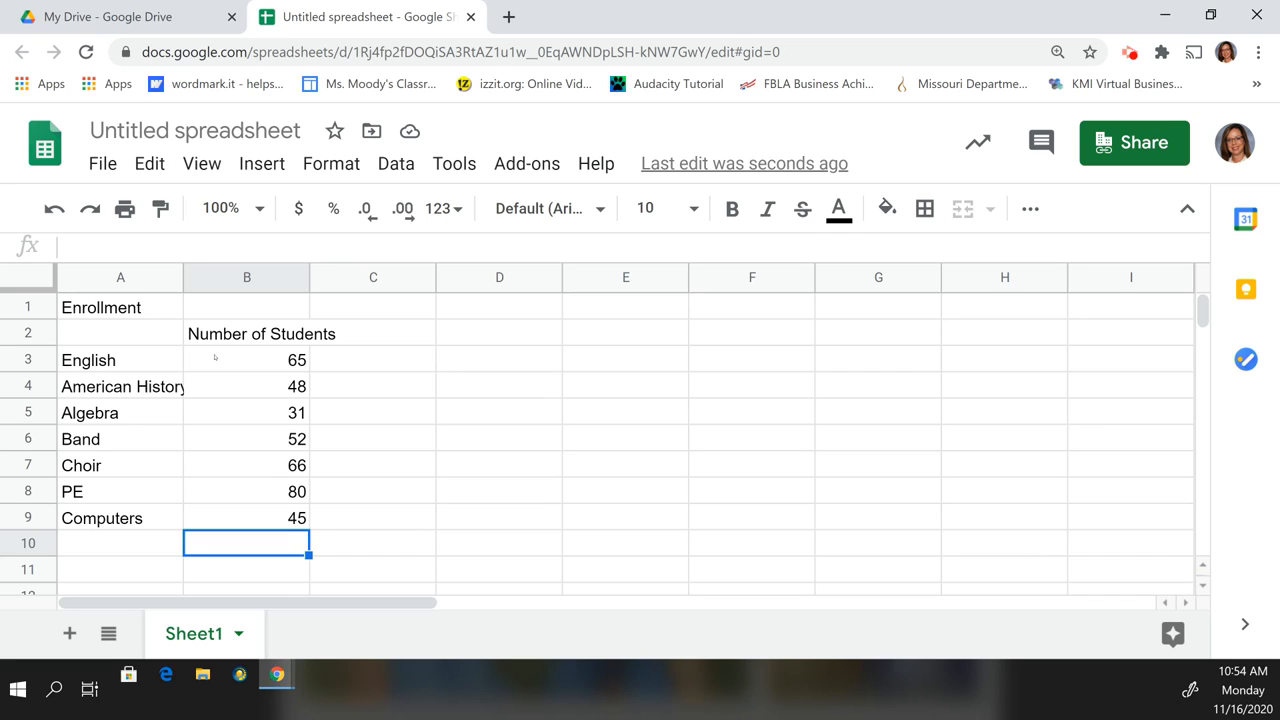
Total the student numbers in cell B10 with the cell-reference formula =B3+B4+B5+B6+B7+B8+B9.
{"action": "type", "text": "="}
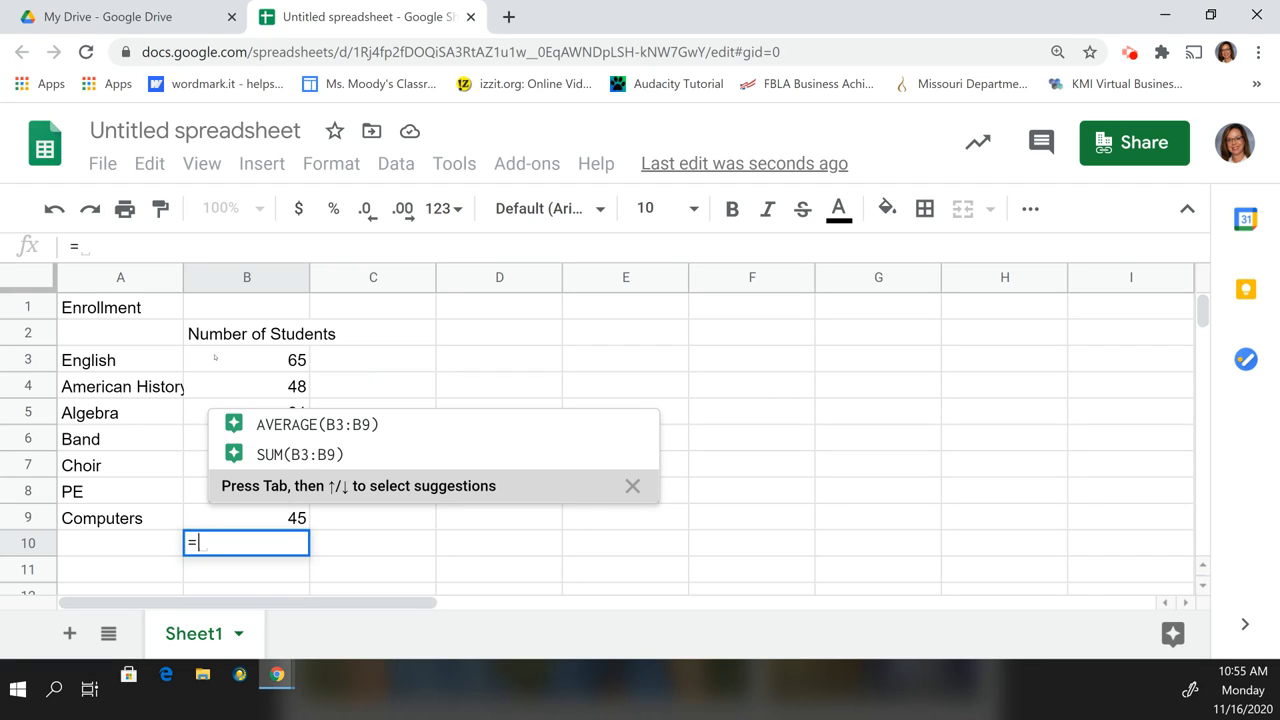
{"action": "left_click", "coordinate": [632, 486]}
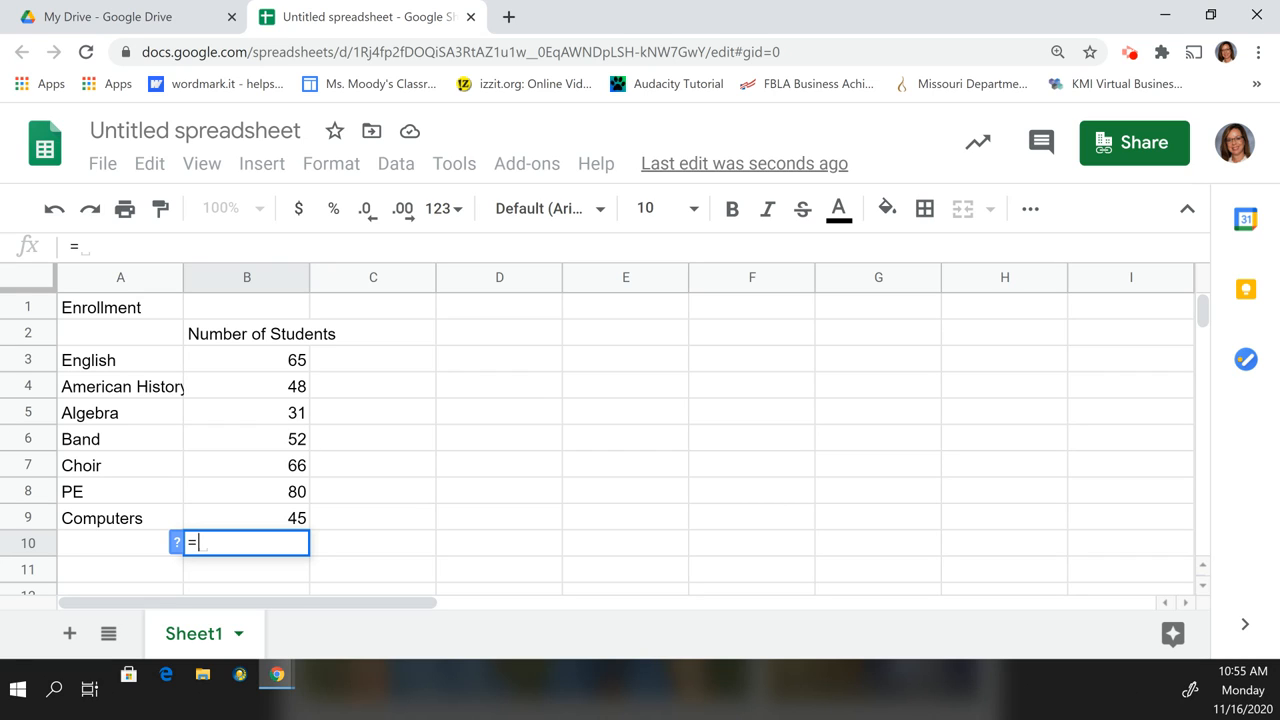
{"action": "left_click", "coordinate": [280, 360]}
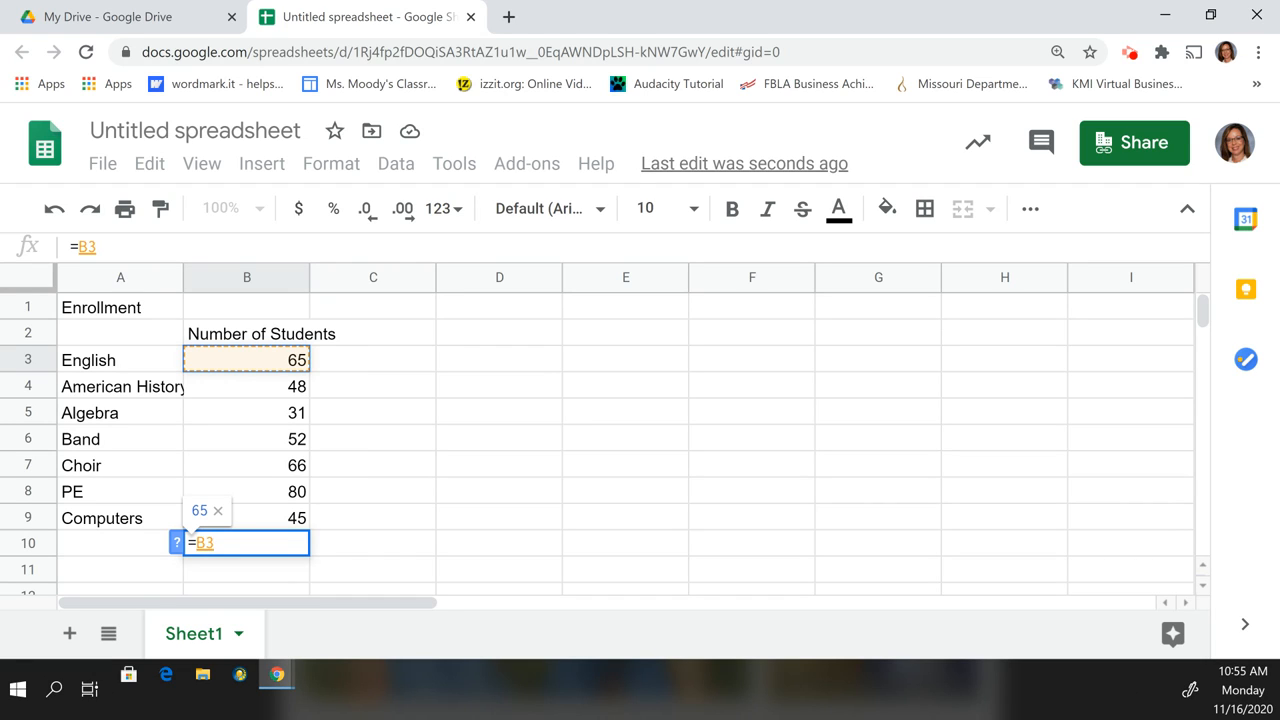
{"action": "type", "text": "+"}
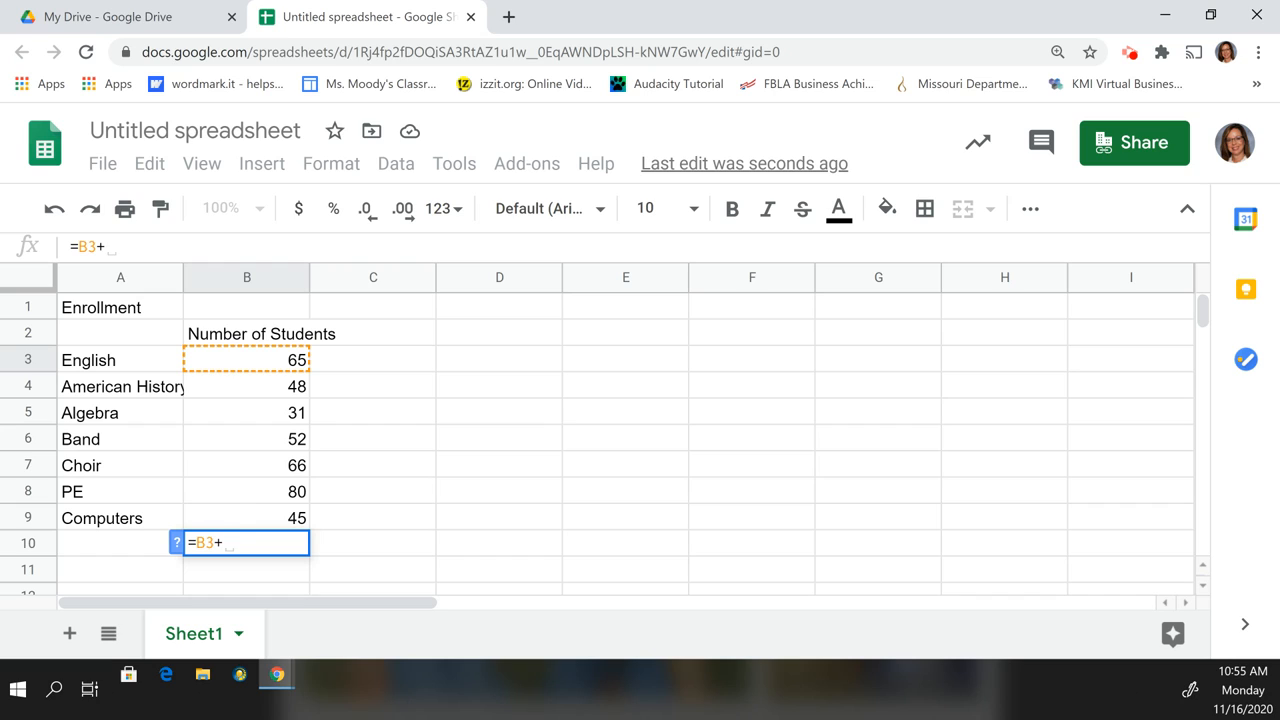
{"action": "left_click", "coordinate": [246, 386]}
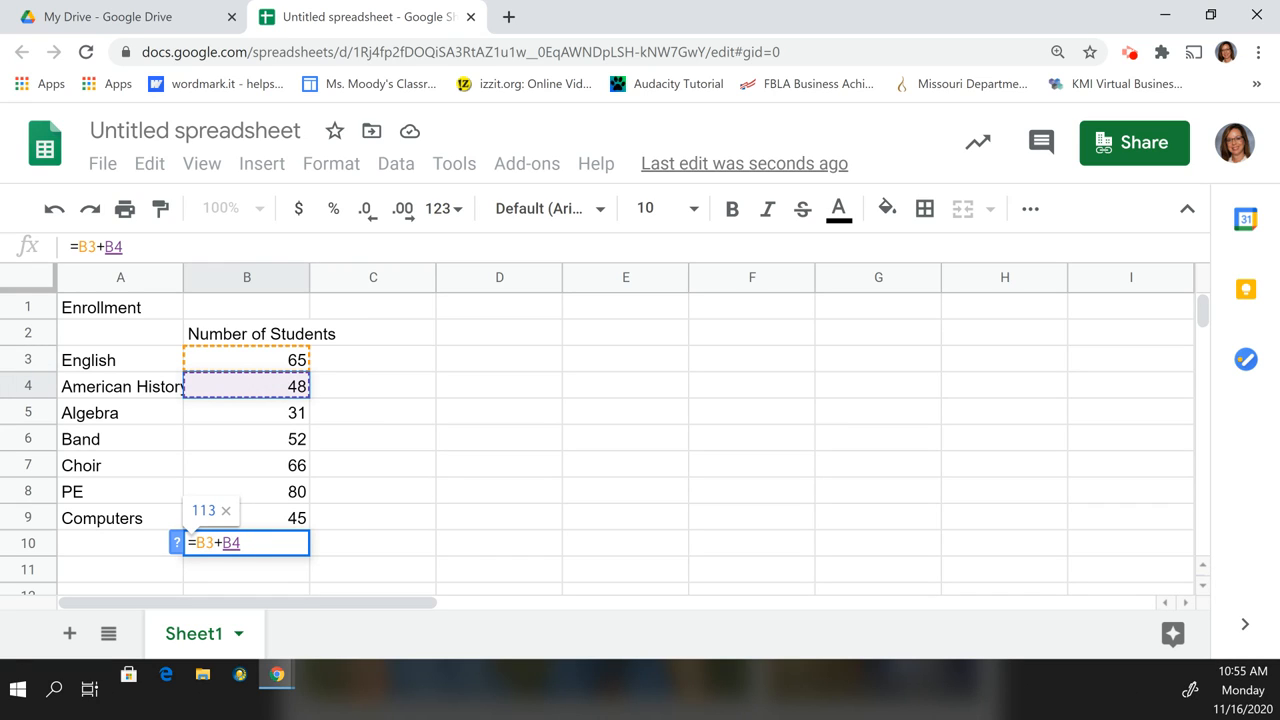
{"action": "type", "text": "+"}
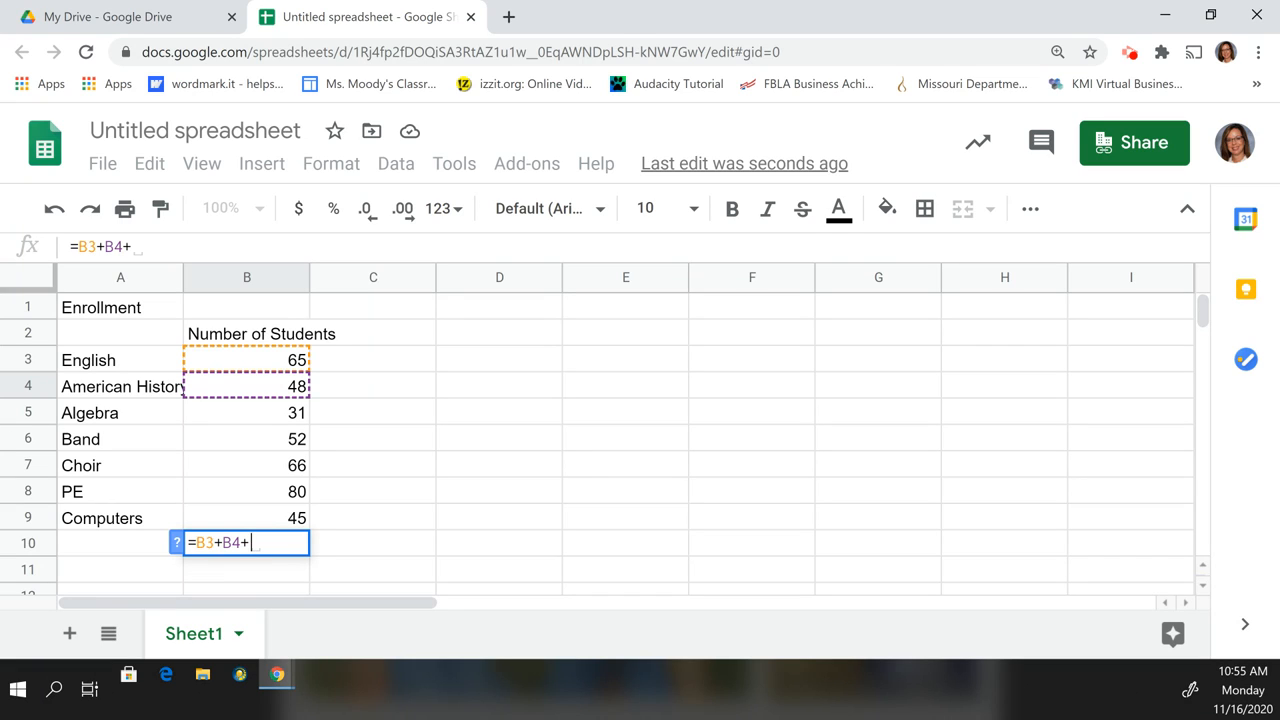
{"action": "left_click", "coordinate": [228, 410]}
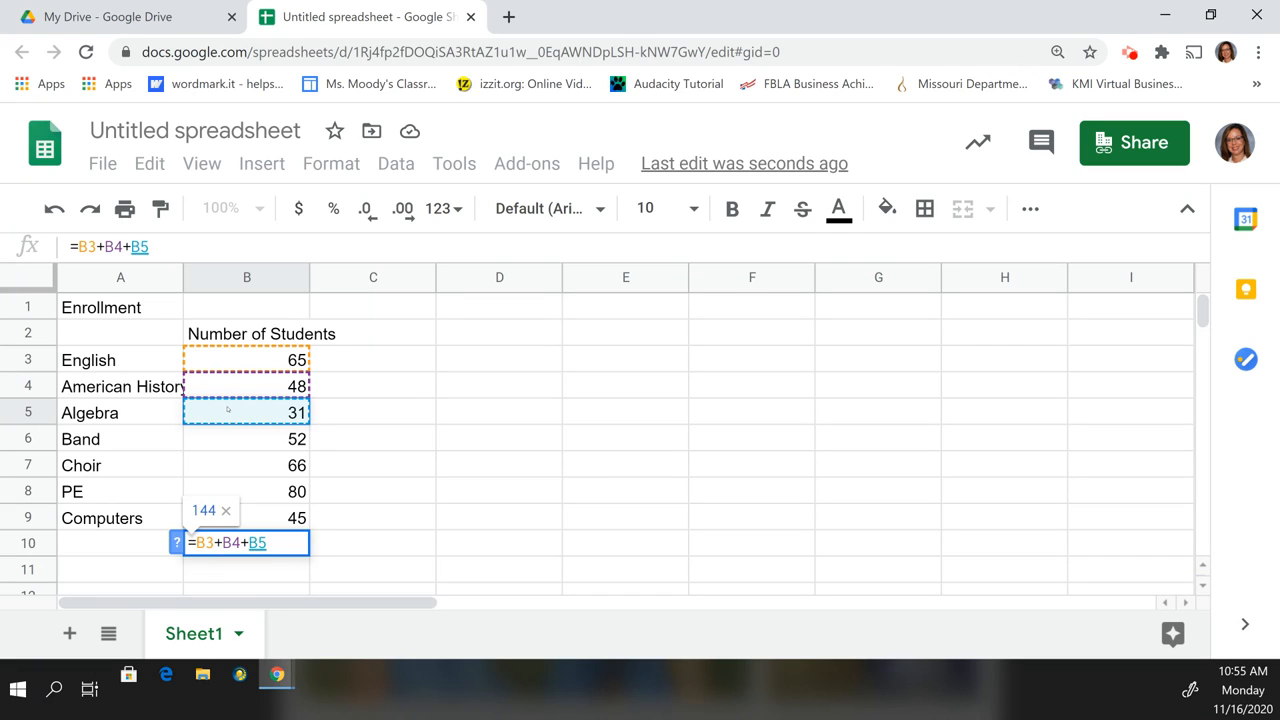
{"action": "type", "text": "+"}
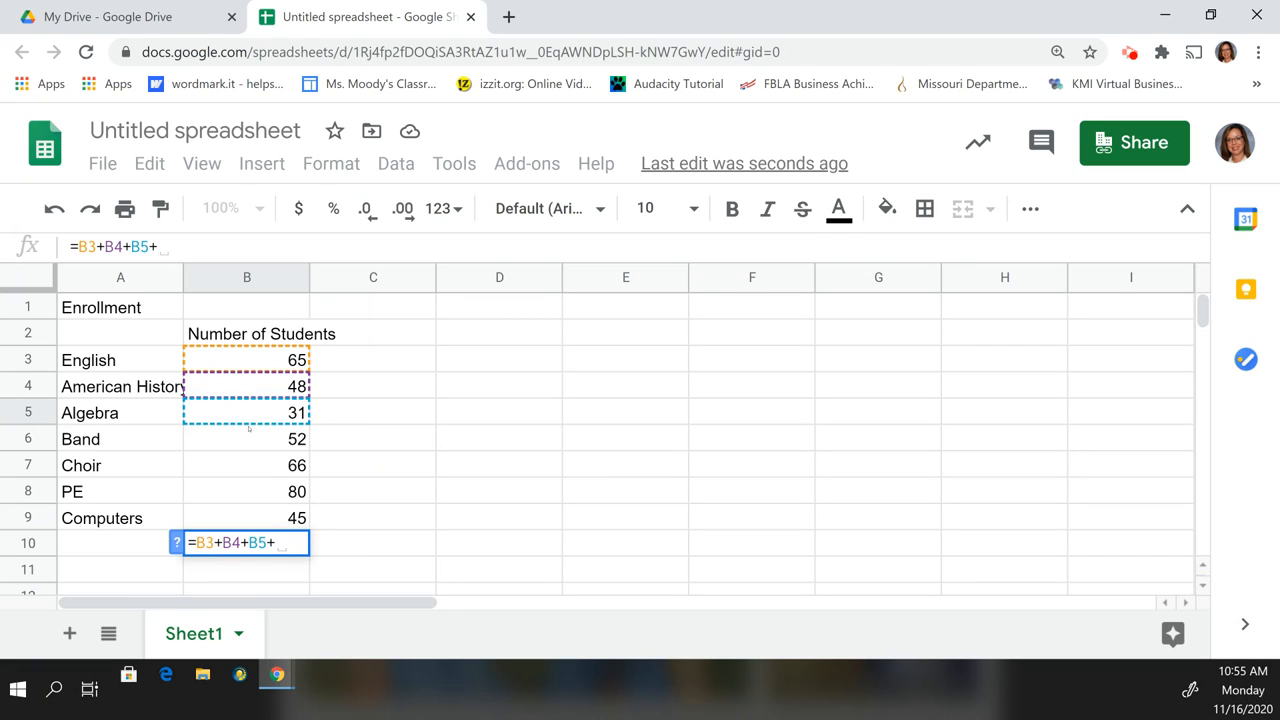
{"action": "left_click", "coordinate": [263, 438]}
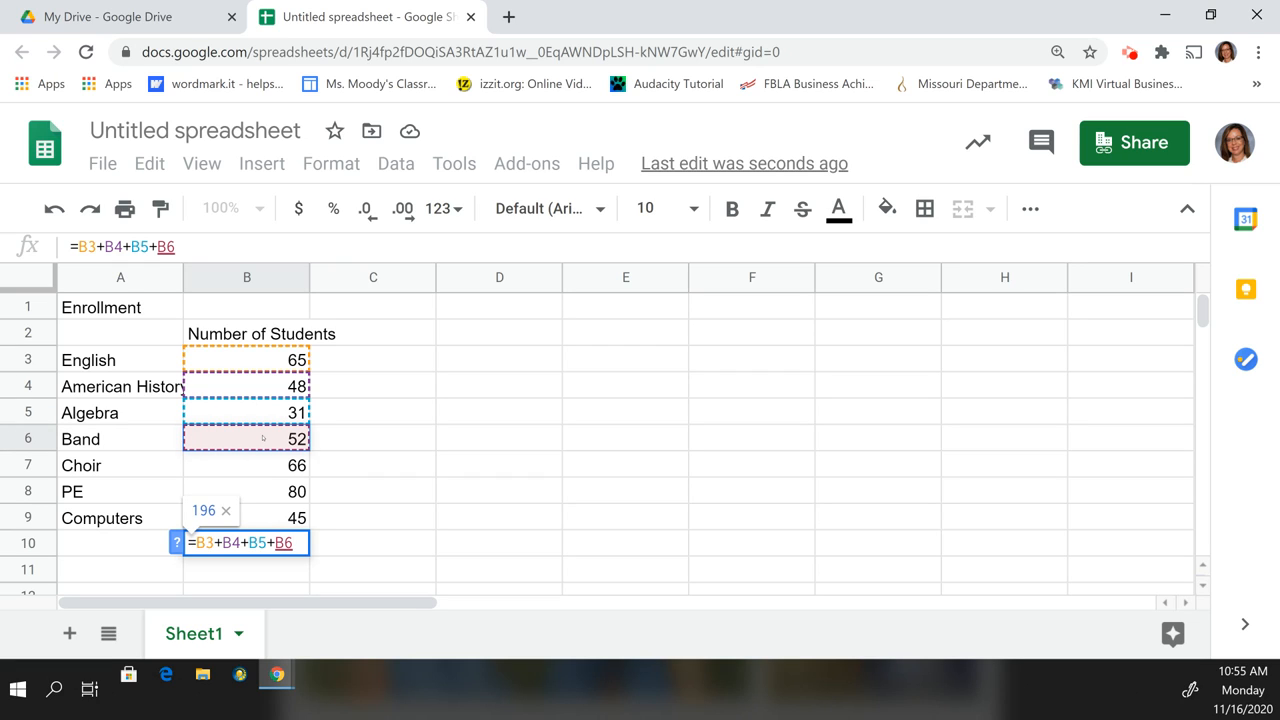
{"action": "type", "text": "+"}
{"action": "left_click", "coordinate": [280, 466]}
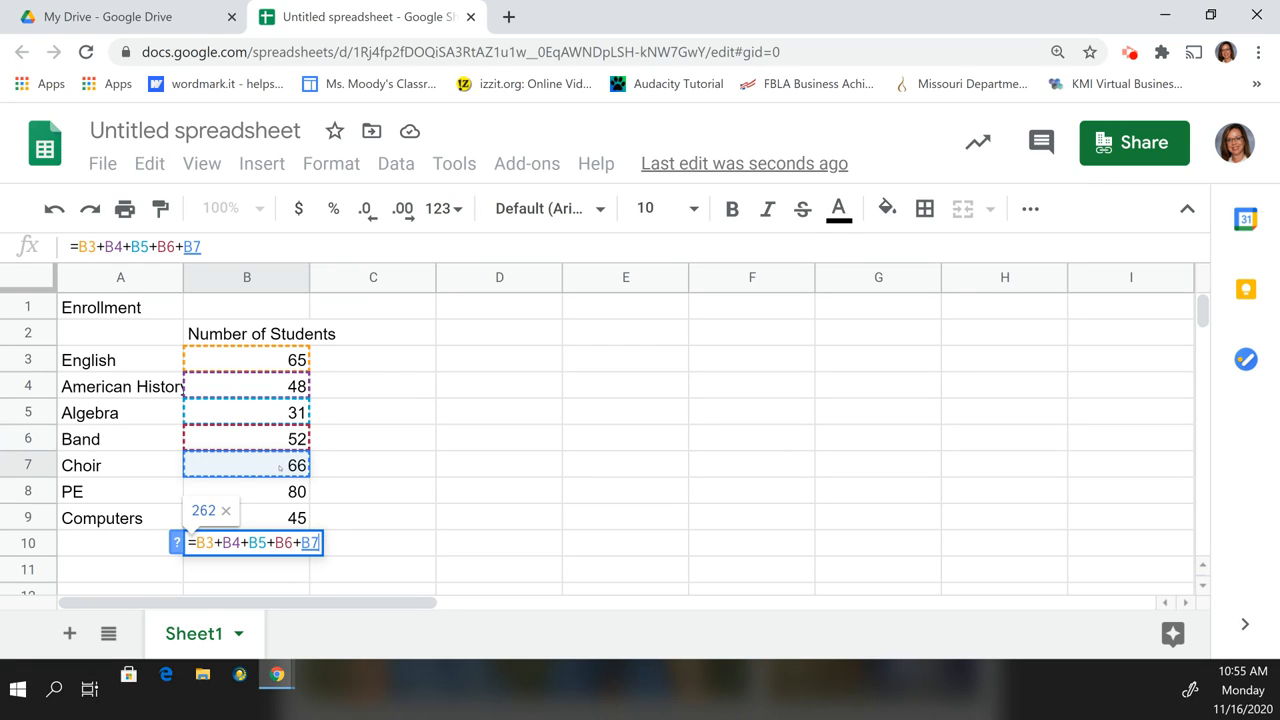
{"action": "type", "text": "+"}
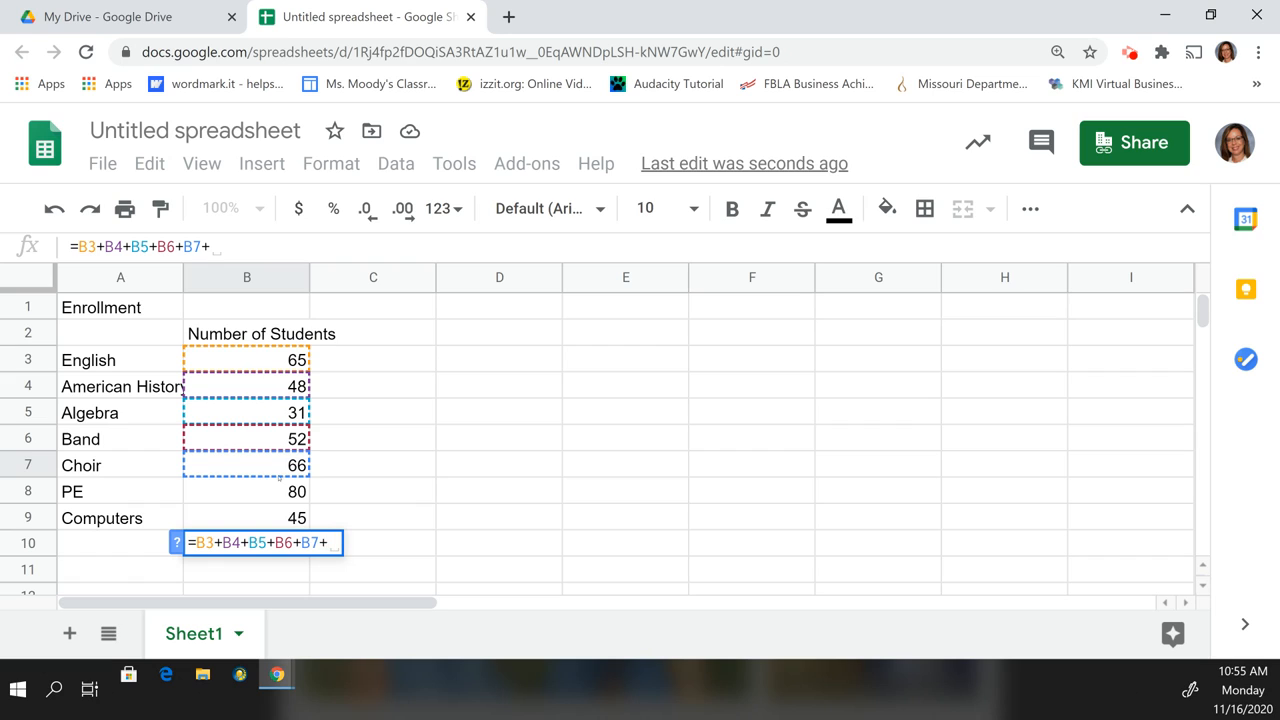
{"action": "left_click", "coordinate": [264, 491]}
{"action": "type", "text": "+"}
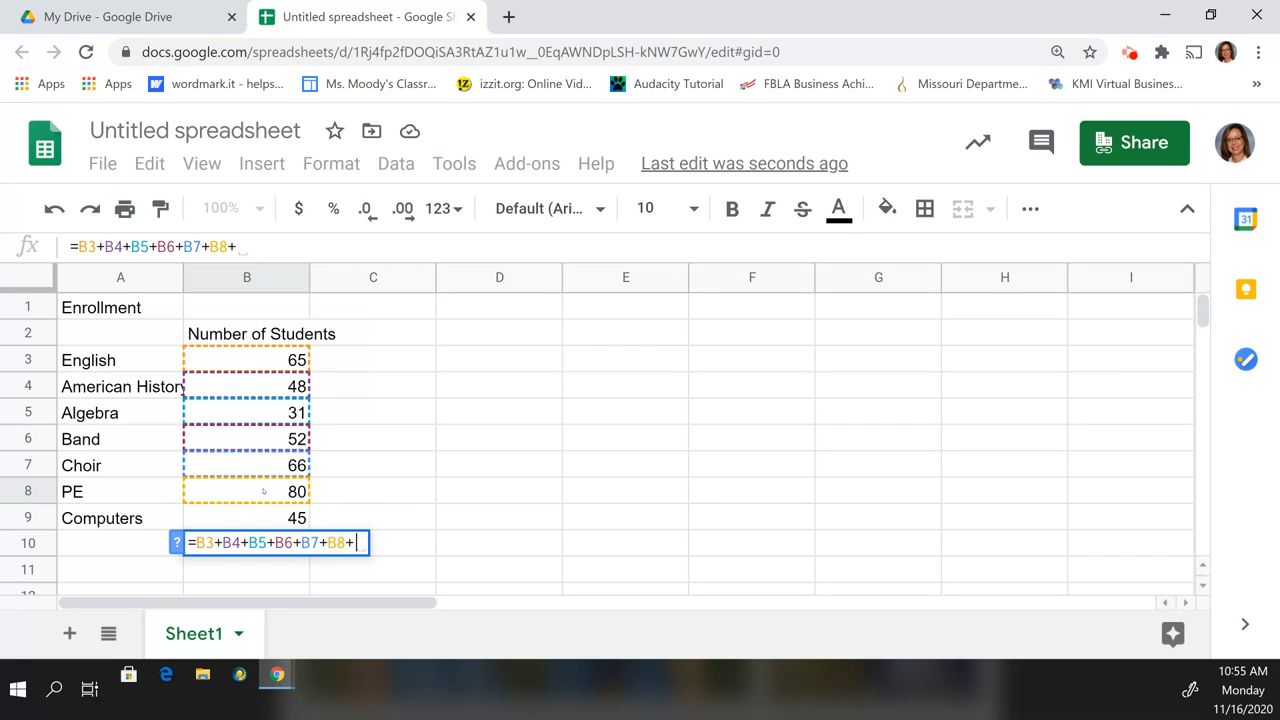
{"action": "left_click", "coordinate": [256, 517]}
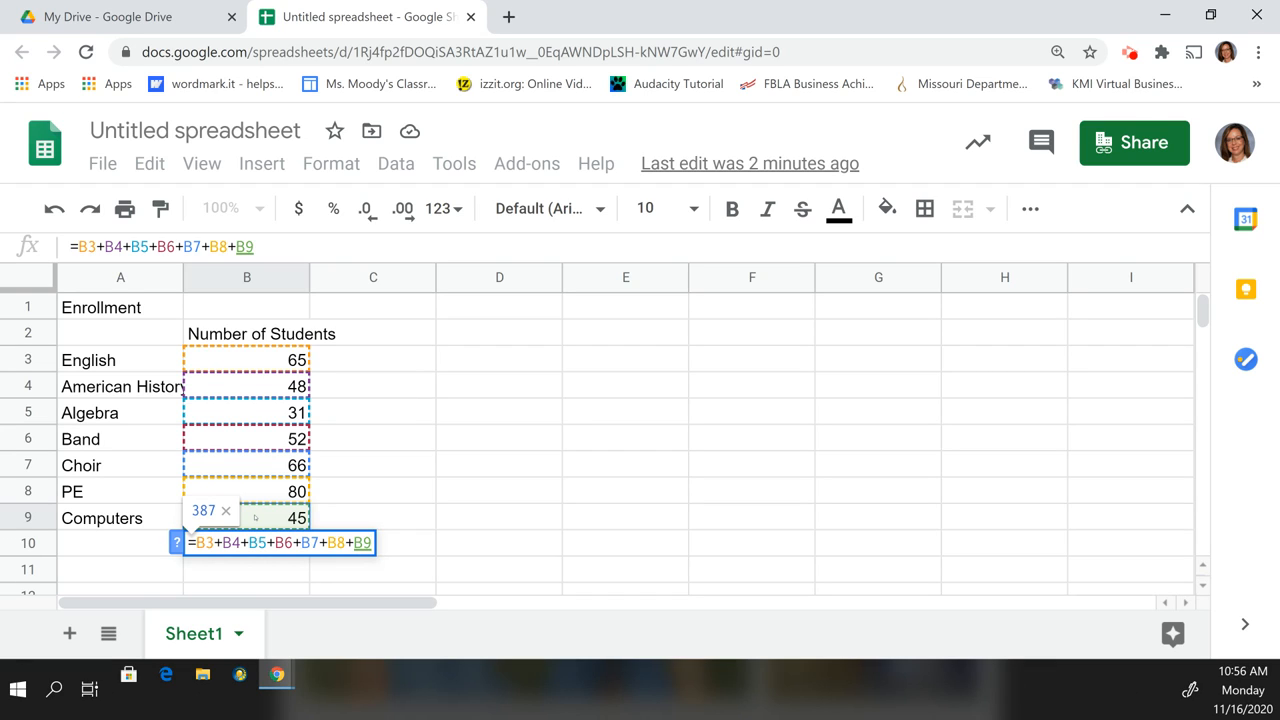
{"action": "key", "text": "Return"}
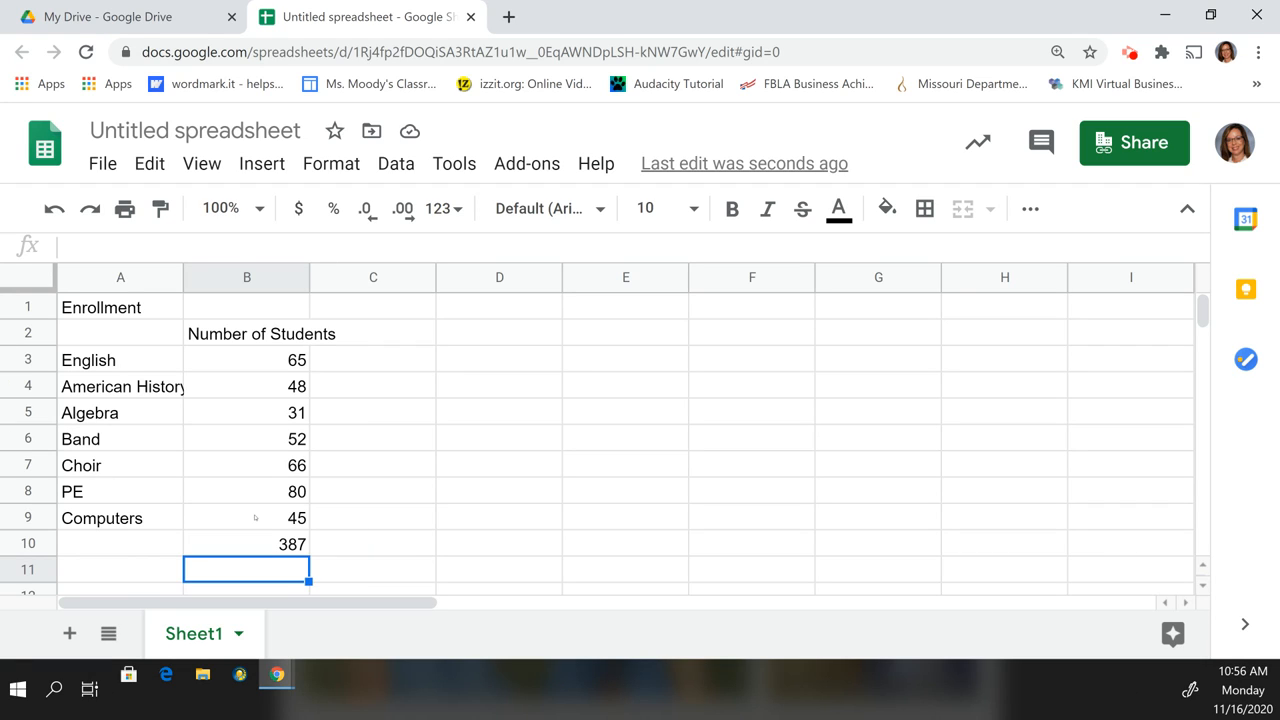
Enter a formula with the typed student numbers in cell C10: =65+48+31+52+66+80+45.
{"action": "left_click", "coordinate": [385, 543]}
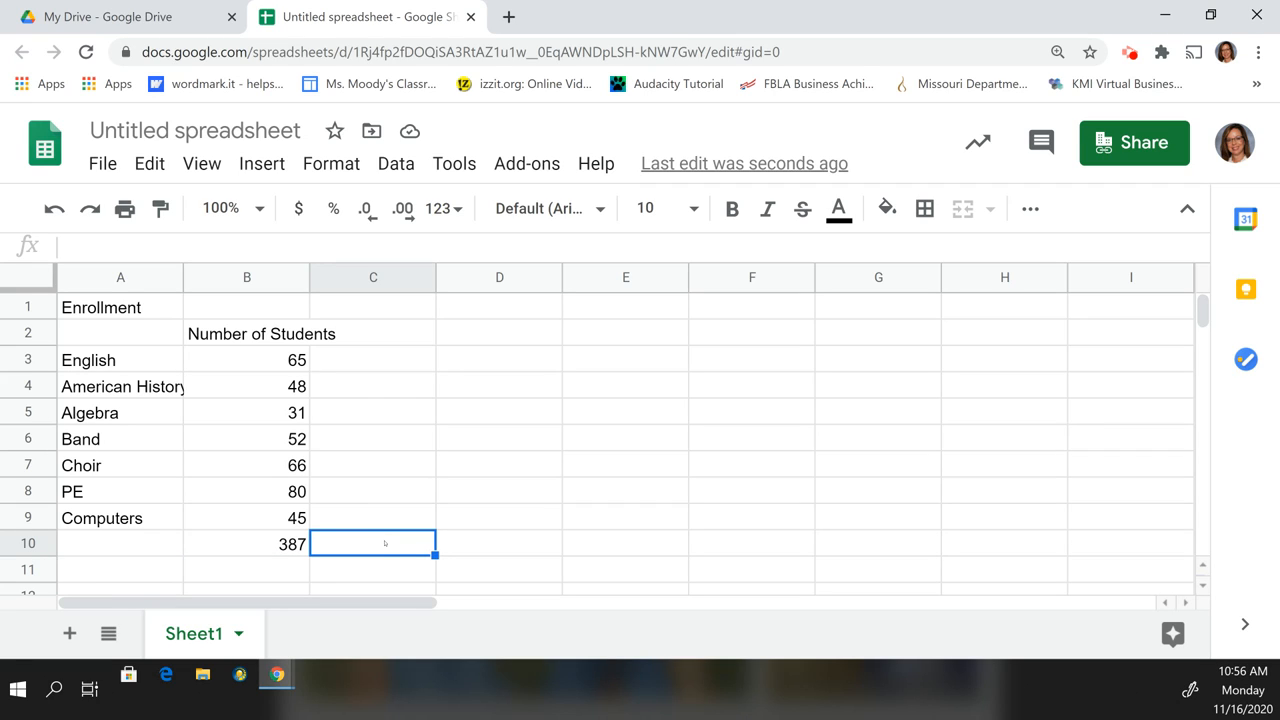
{"action": "type", "text": "="}
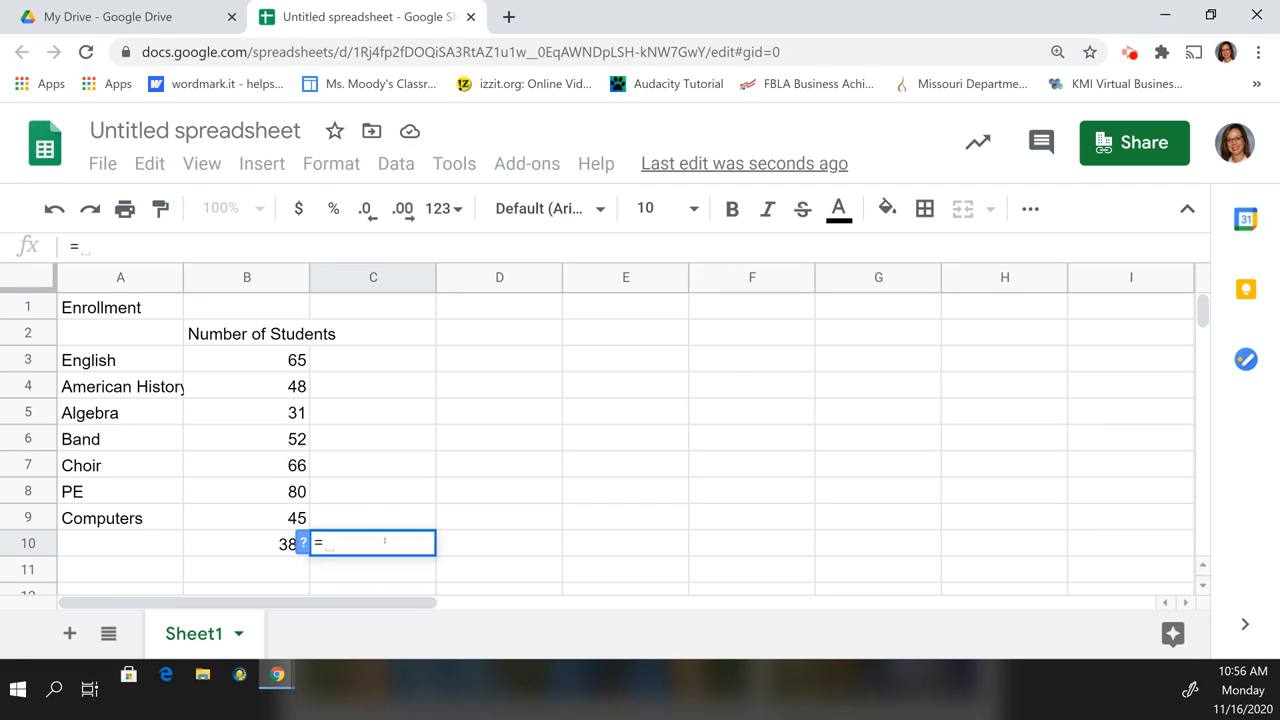
{"action": "type", "text": "65+48+3"}
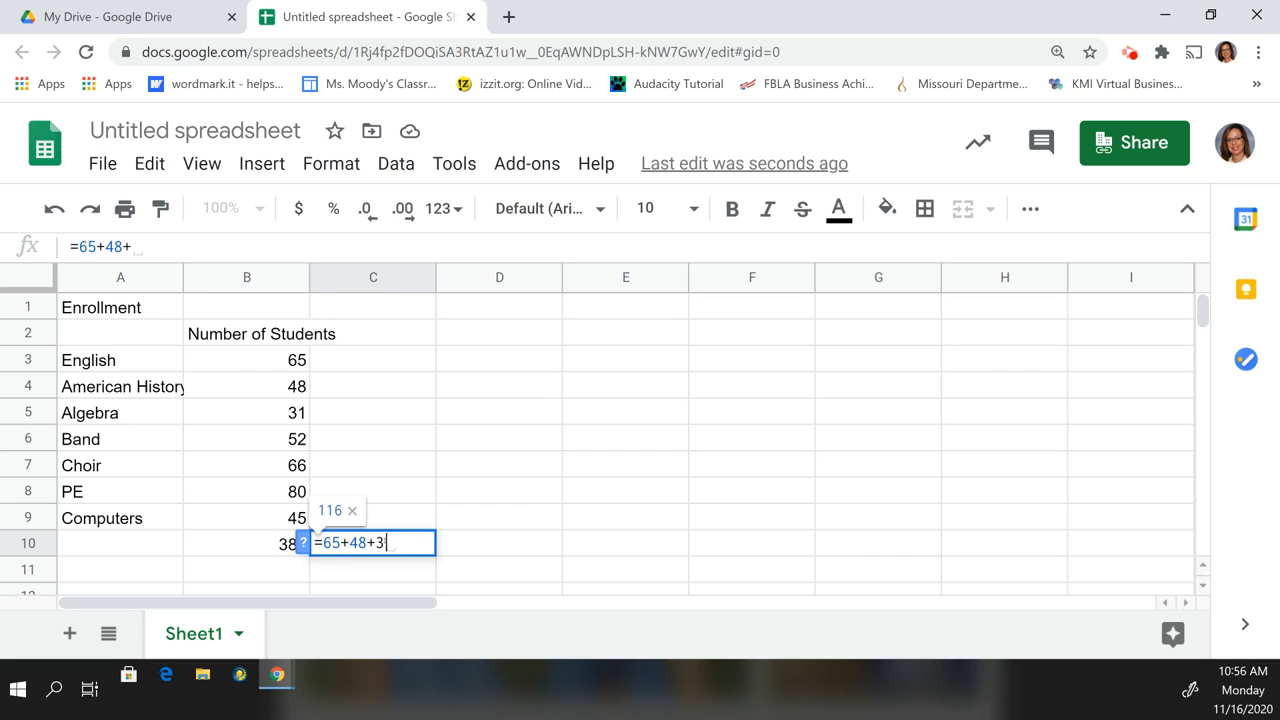
{"action": "type", "text": "1+52+"}
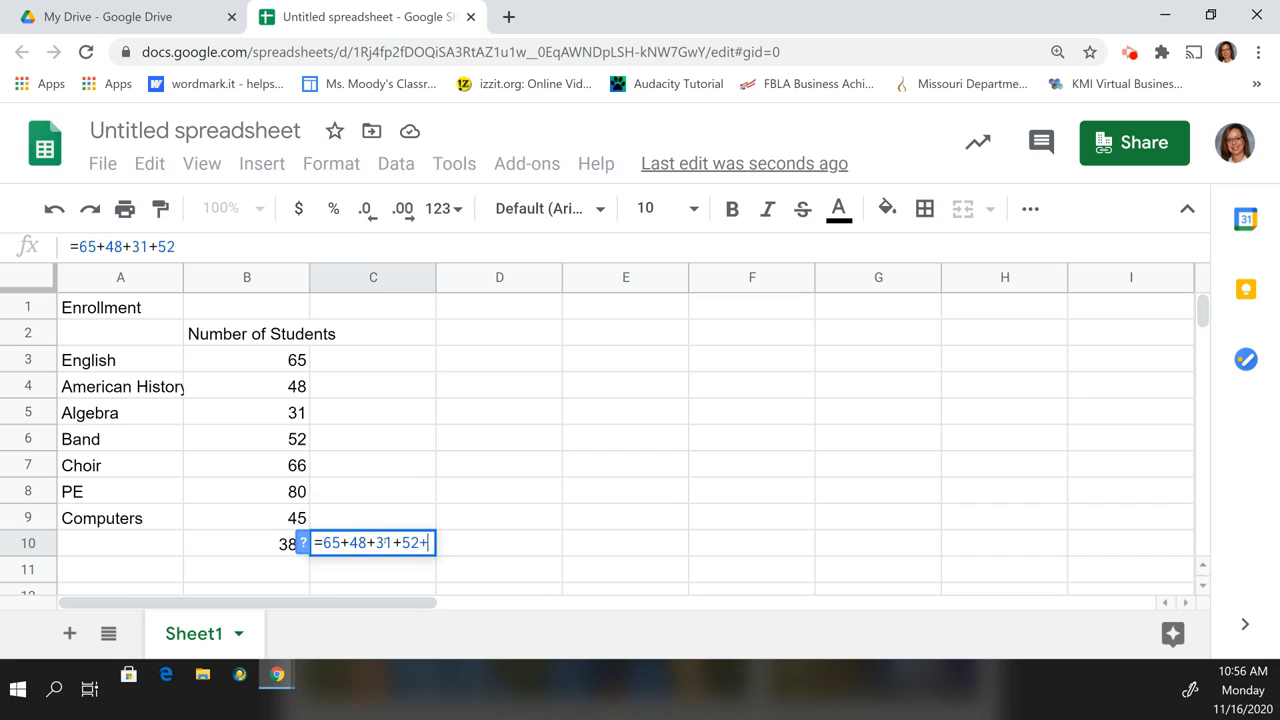
{"action": "type", "text": "66+80"}
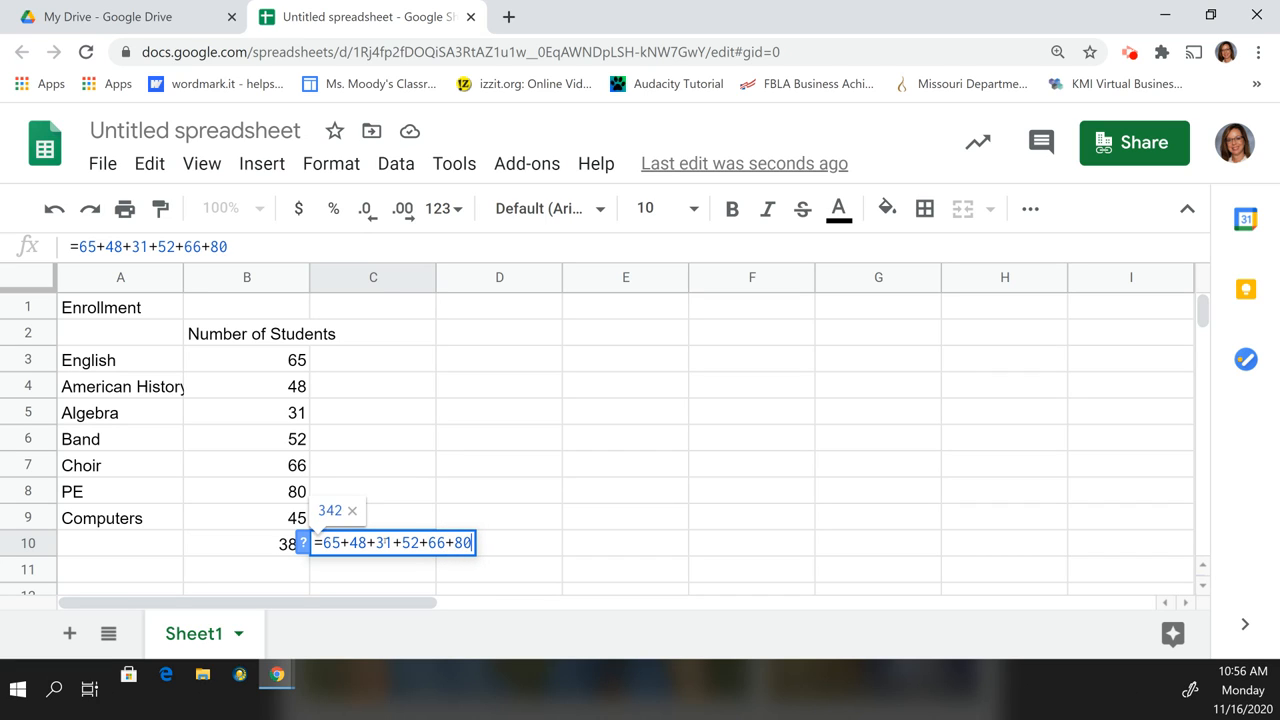
{"action": "type", "text": "+45"}
{"action": "key", "text": "Return"}
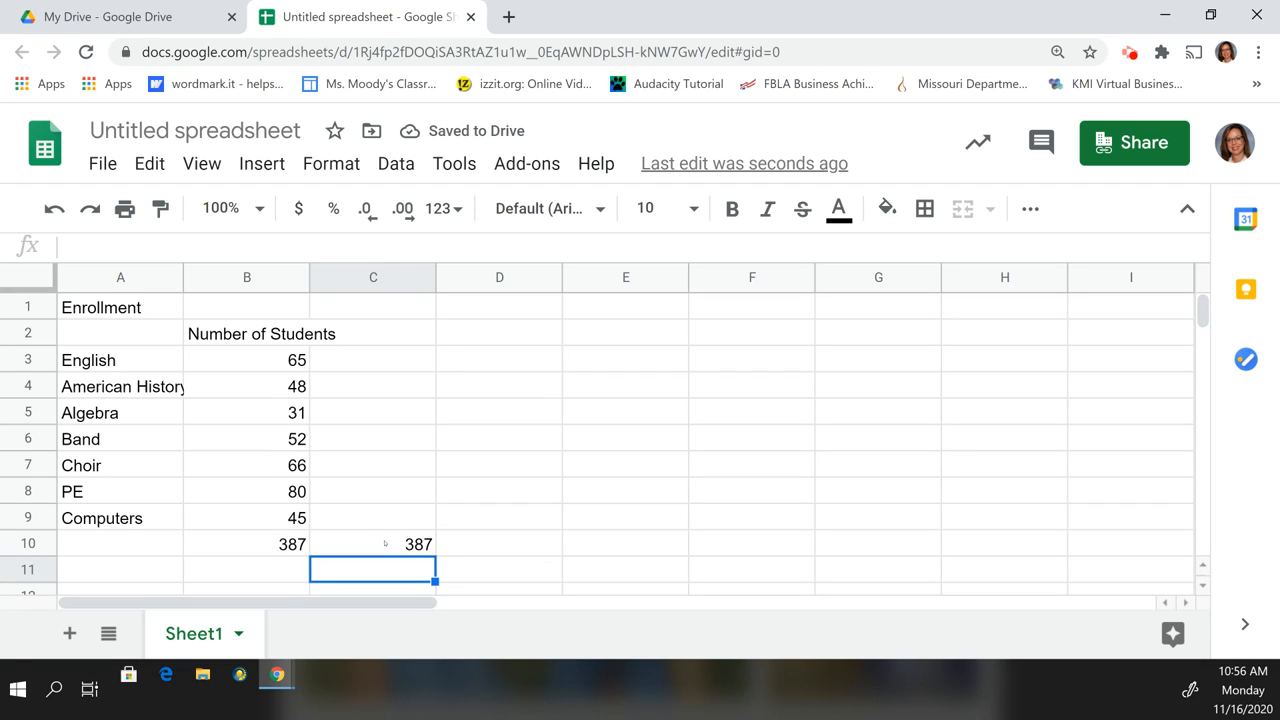
Change the number of Choir students in cell B7 to 68.
{"action": "left_click", "coordinate": [286, 467]}
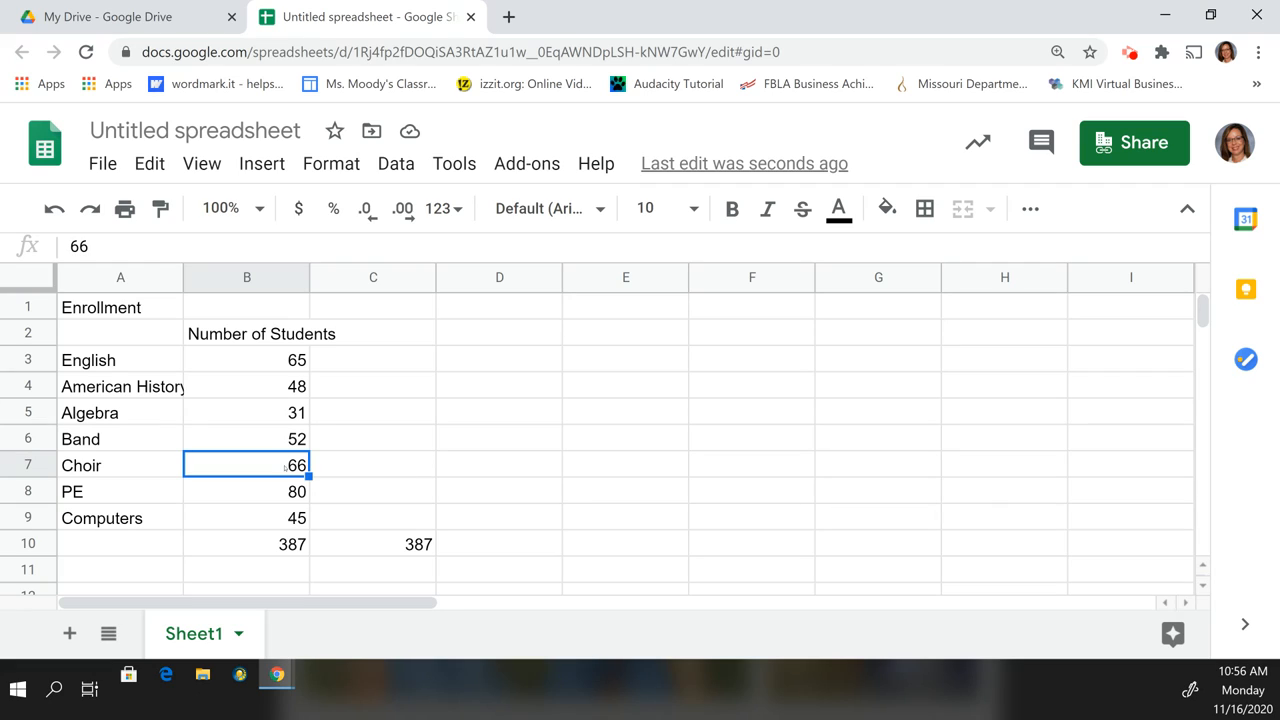
{"action": "type", "text": "68"}
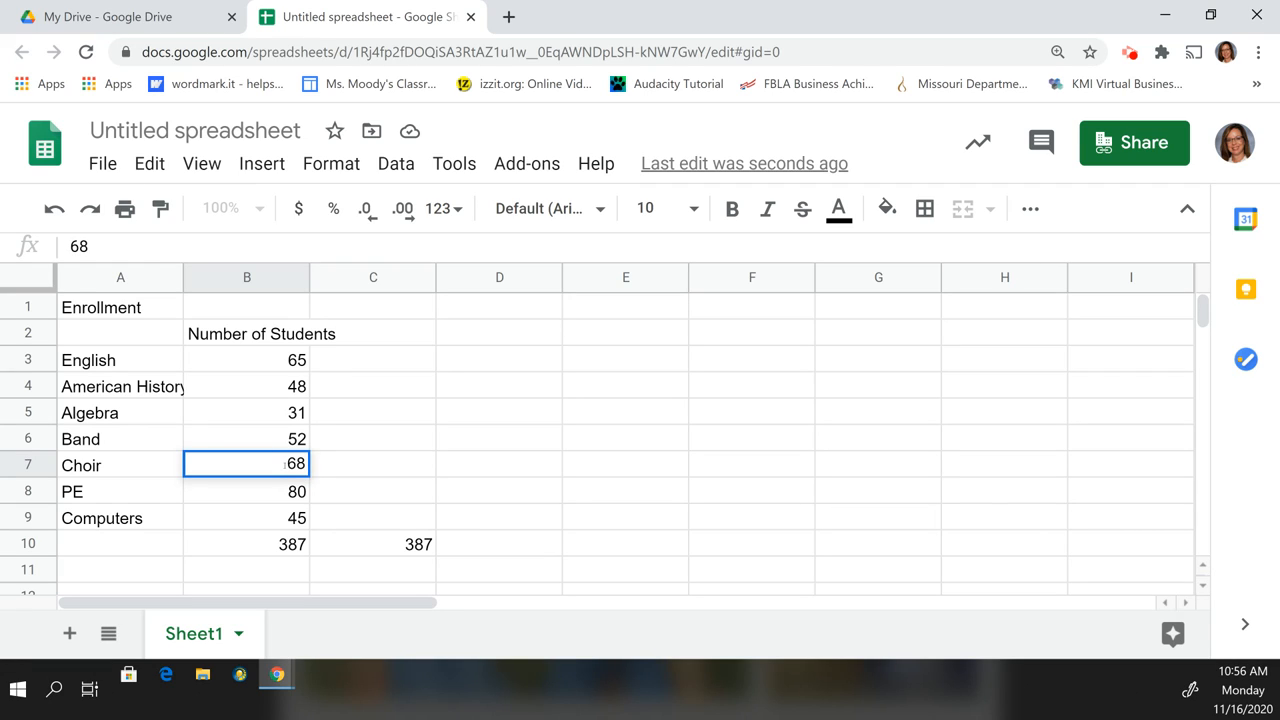
{"action": "key", "text": "Return"}
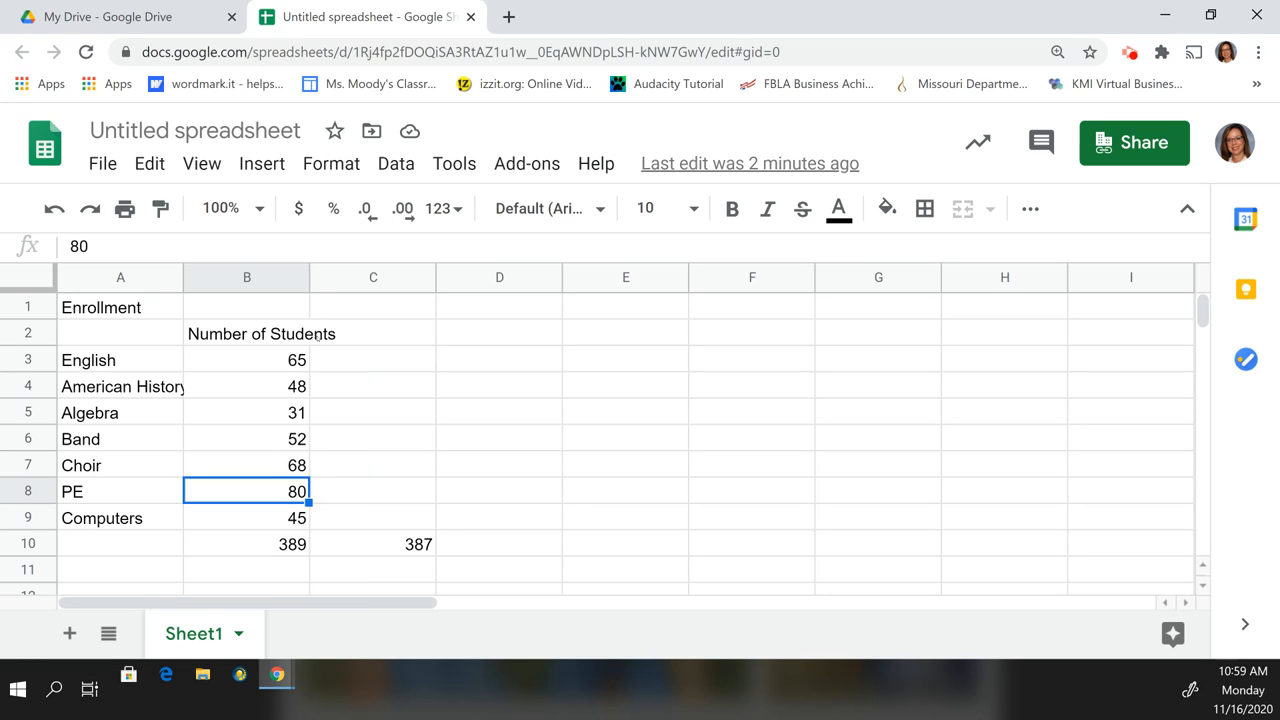
Replace the typed-number formula in cell C10 with the plain value 65.
{"action": "left_click", "coordinate": [401, 543]}
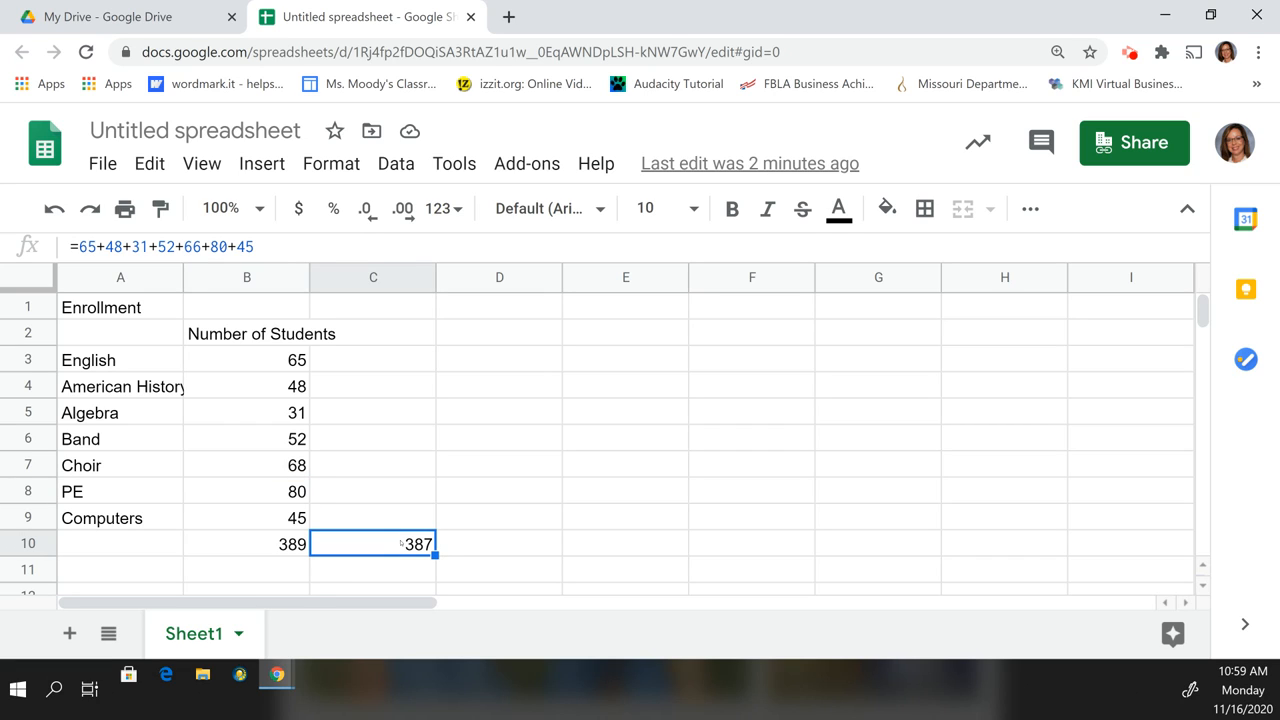
{"action": "type", "text": "65"}
{"action": "key", "text": "Return"}
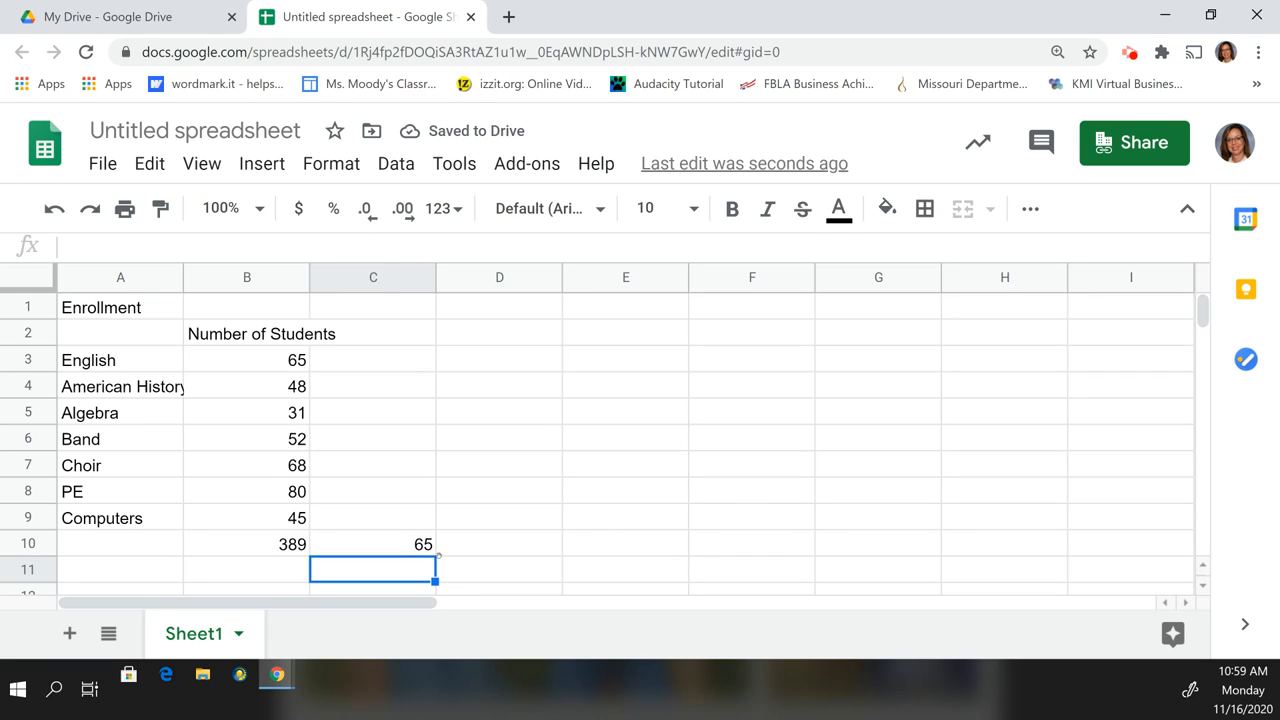
Clear the contents of cell C10 and open the empty cell for editing.
{"action": "left_click", "coordinate": [416, 544]}
{"action": "key", "text": "Delete"}
{"action": "double_click", "coordinate": [416, 544]}
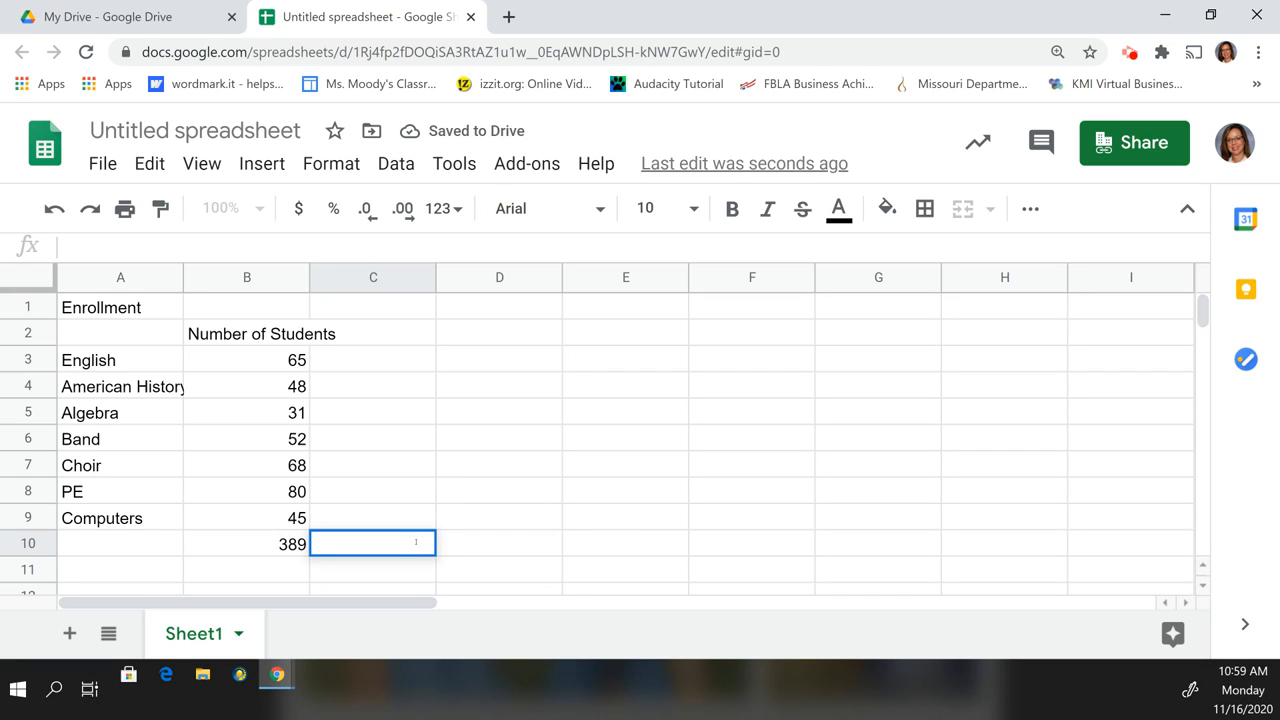